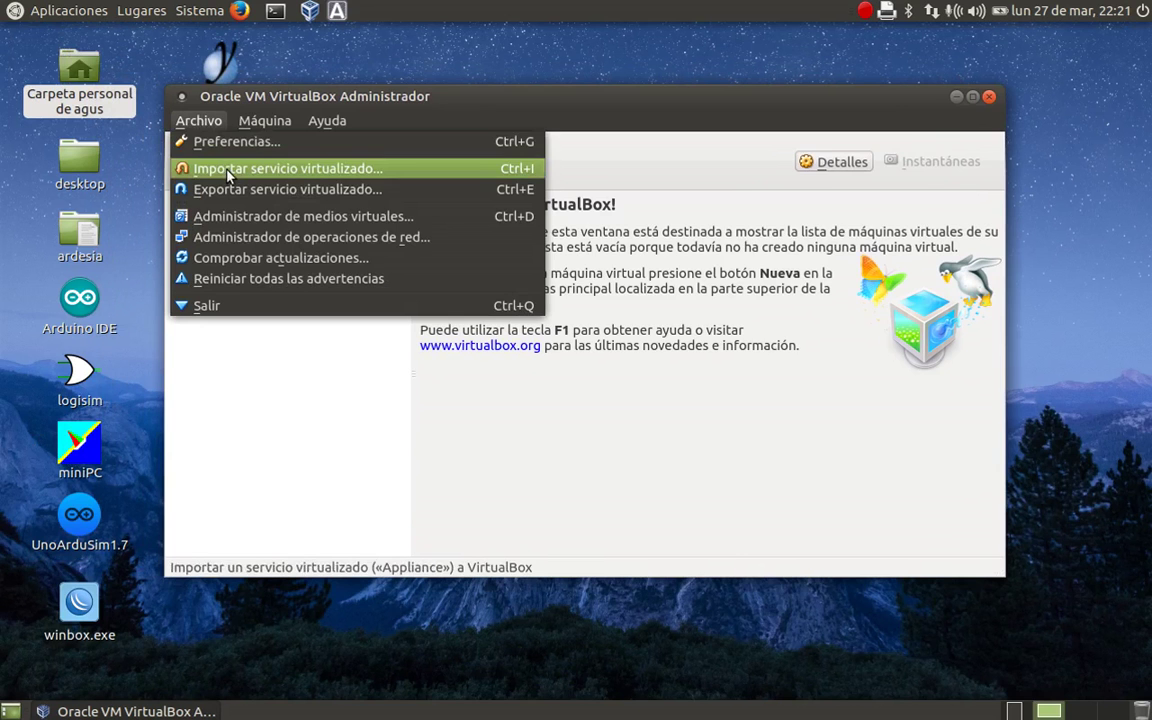
# Start an appliance import and choose mikrotik.ova from the /datos/VMS folder as the source file
pyautogui.click(228, 176)
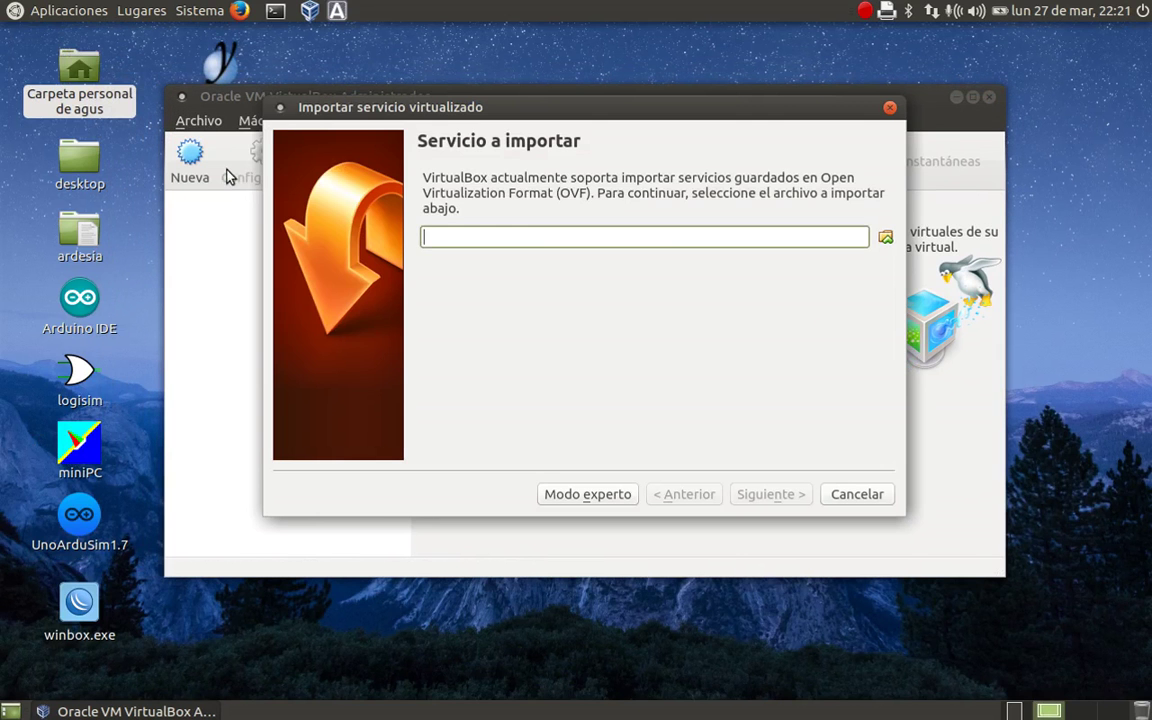
pyautogui.click(886, 238)
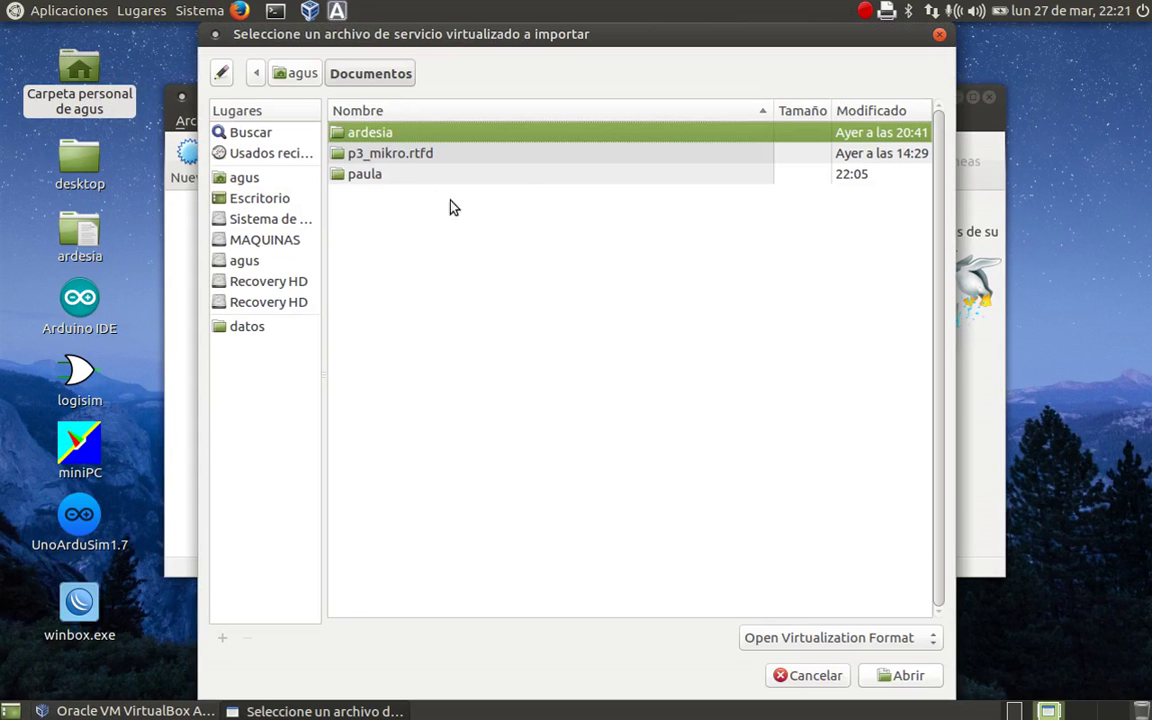
pyautogui.click(265, 218)
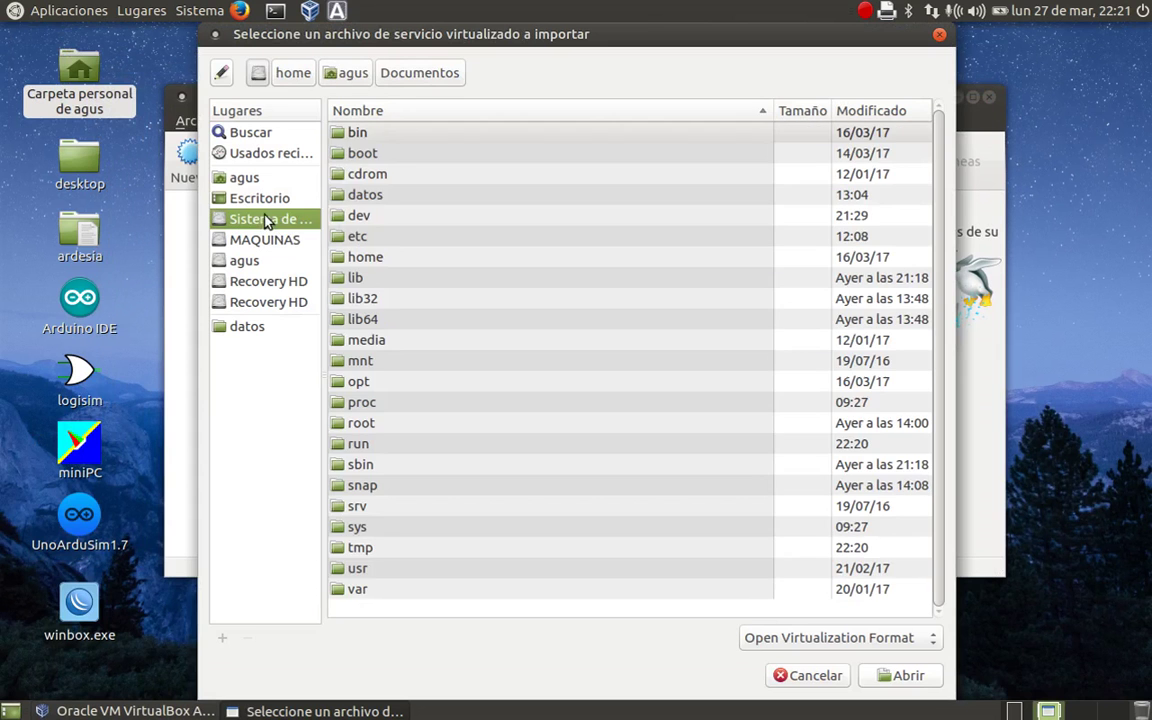
pyautogui.doubleClick(360, 196)
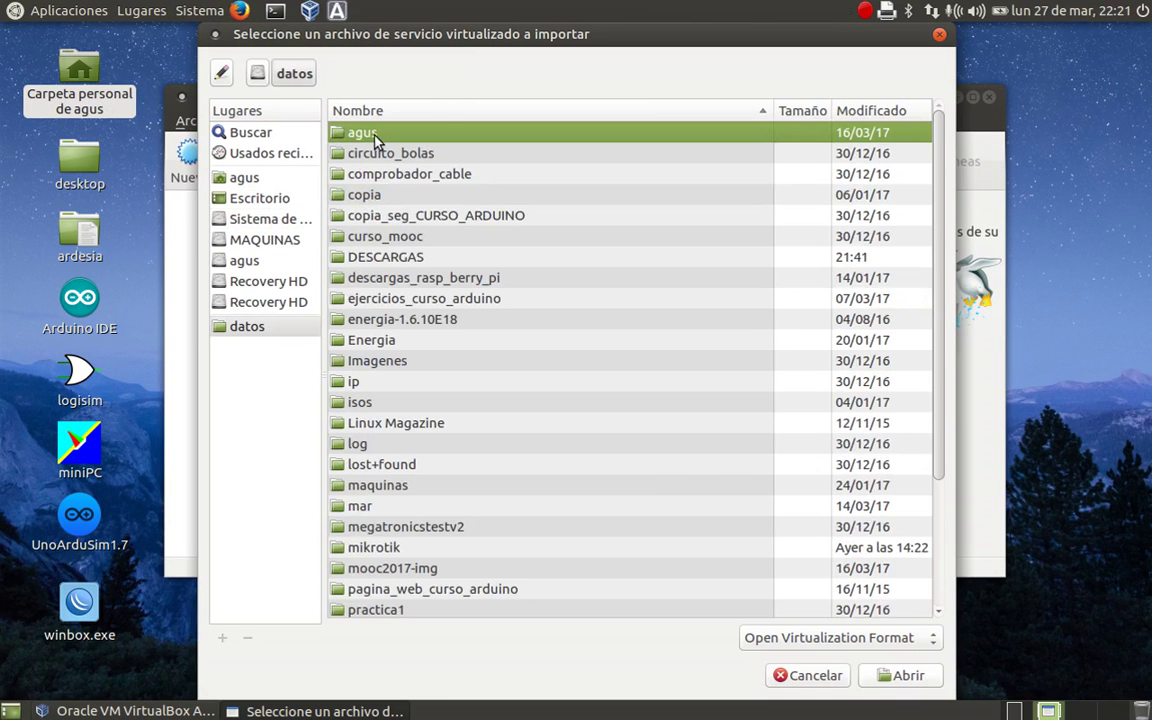
pyautogui.click(381, 262)
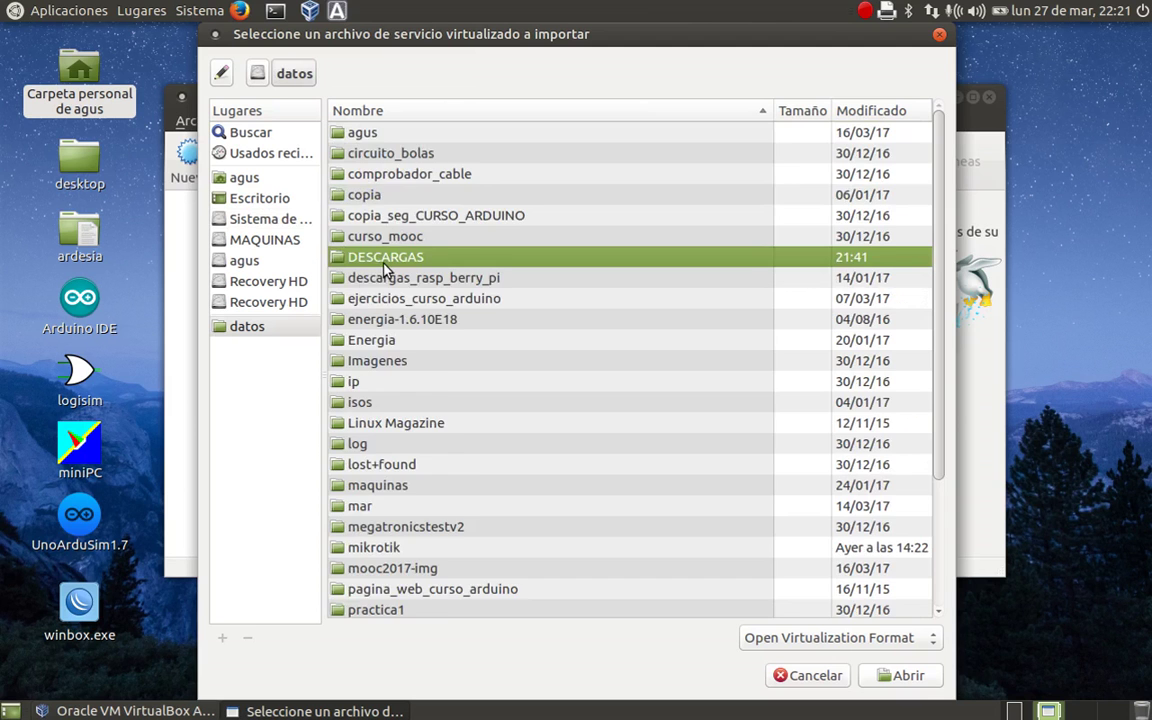
pyautogui.scroll(-5, 385, 270)
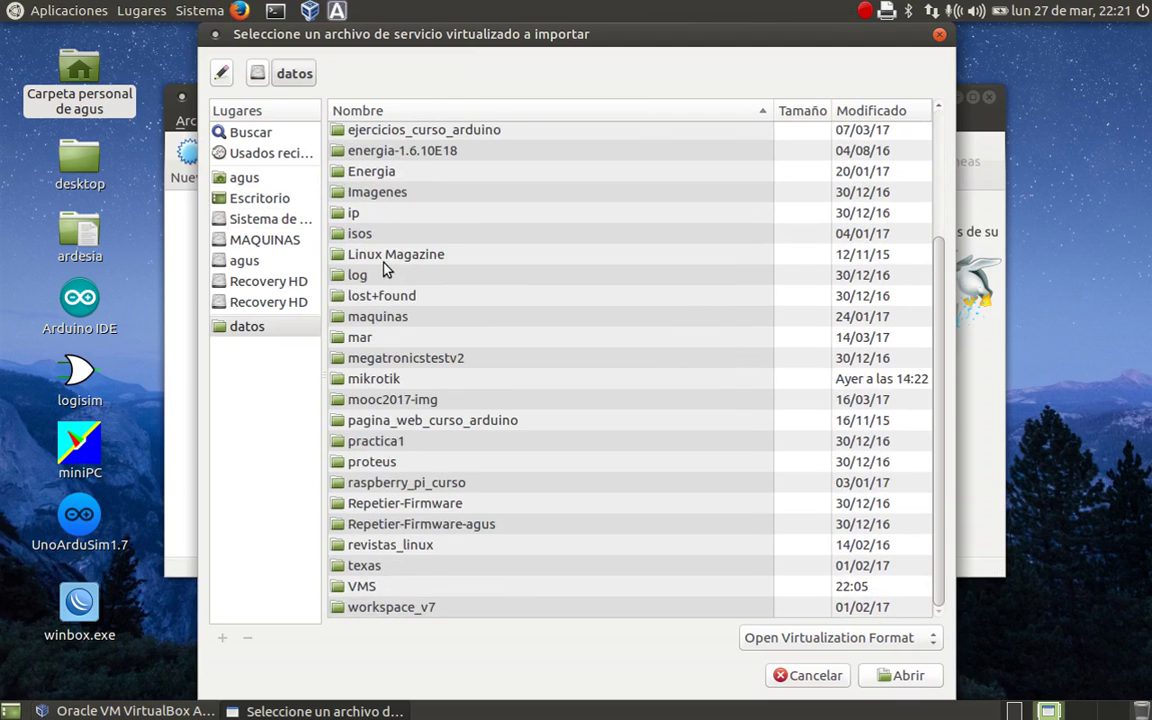
pyautogui.doubleClick(363, 587)
pyautogui.click(397, 384)
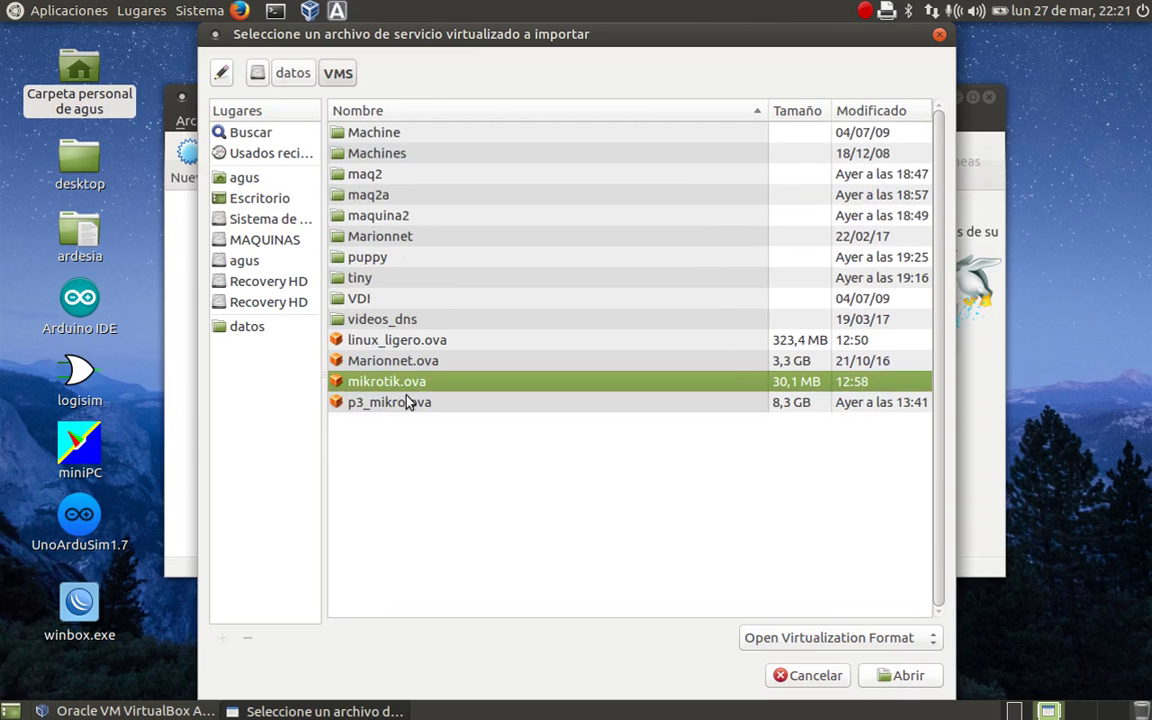
pyautogui.click(903, 677)
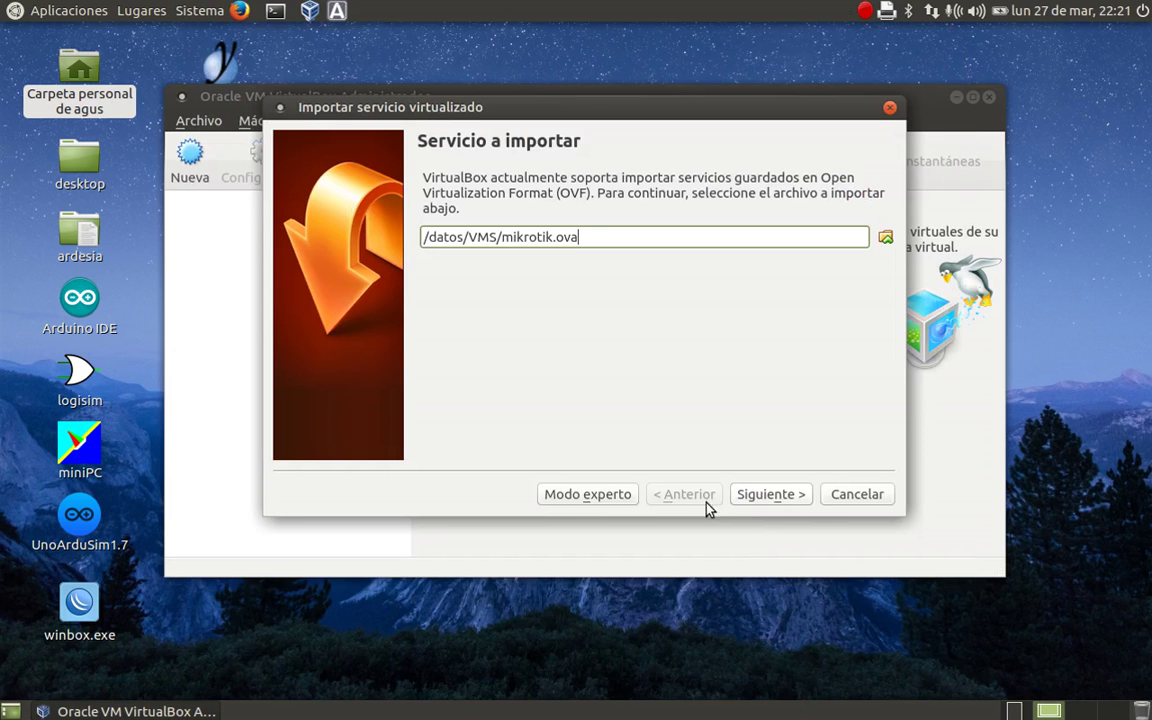
# Name the virtual machine router_EXT in the appliance preferences and import it
pyautogui.click(771, 498)
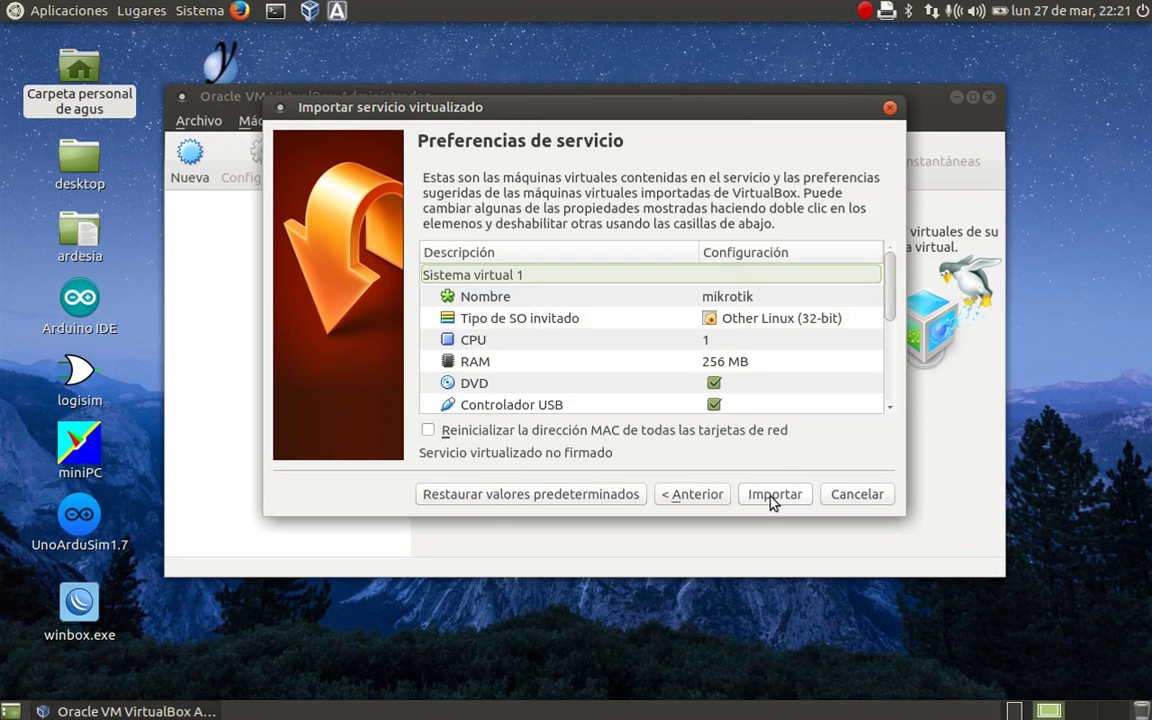
pyautogui.doubleClick(737, 297)
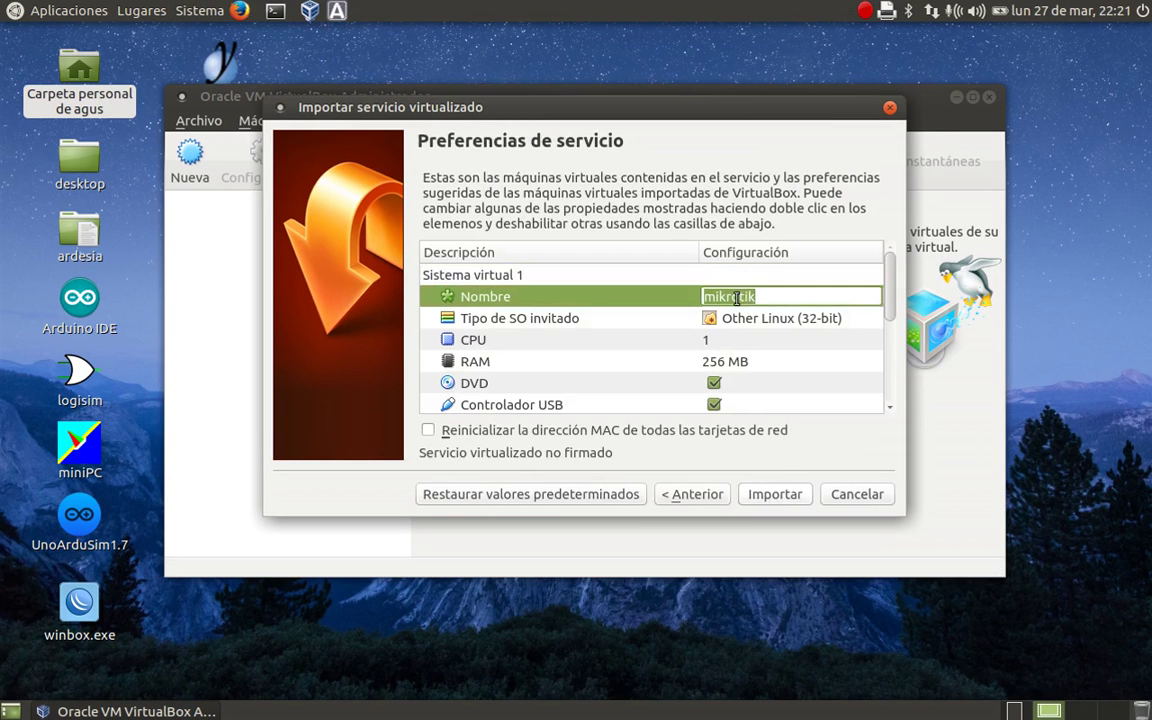
pyautogui.press('BackSpace')
pyautogui.write('router_EXT')
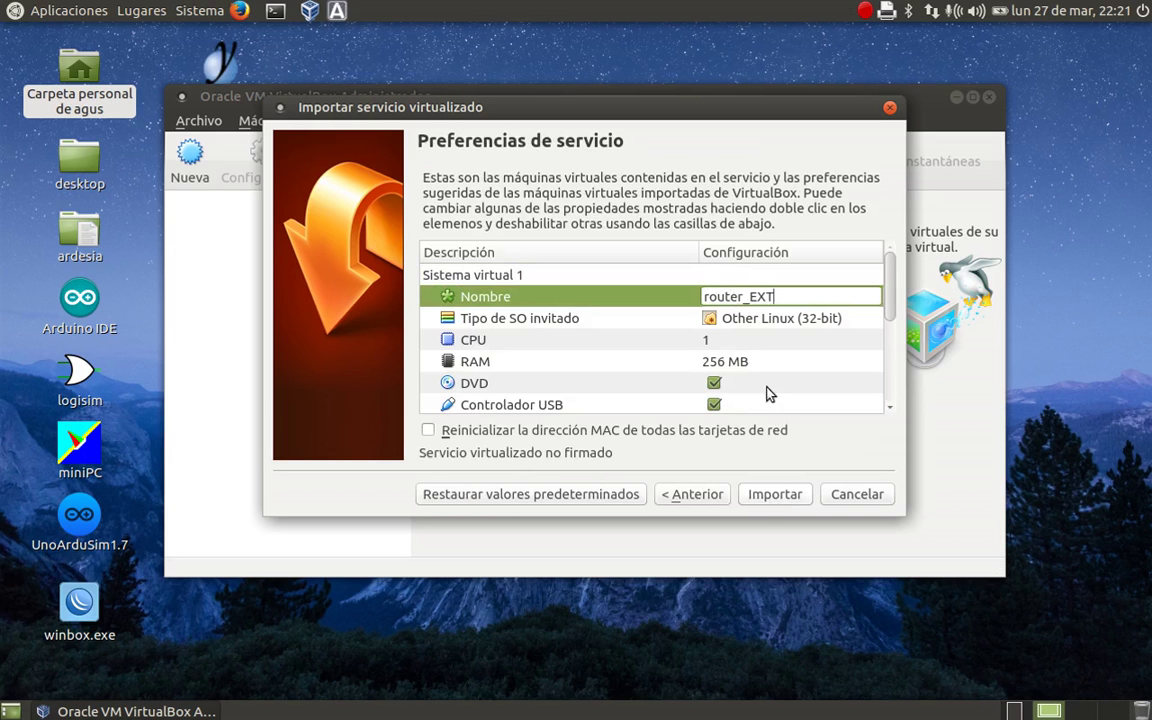
pyautogui.click(776, 500)
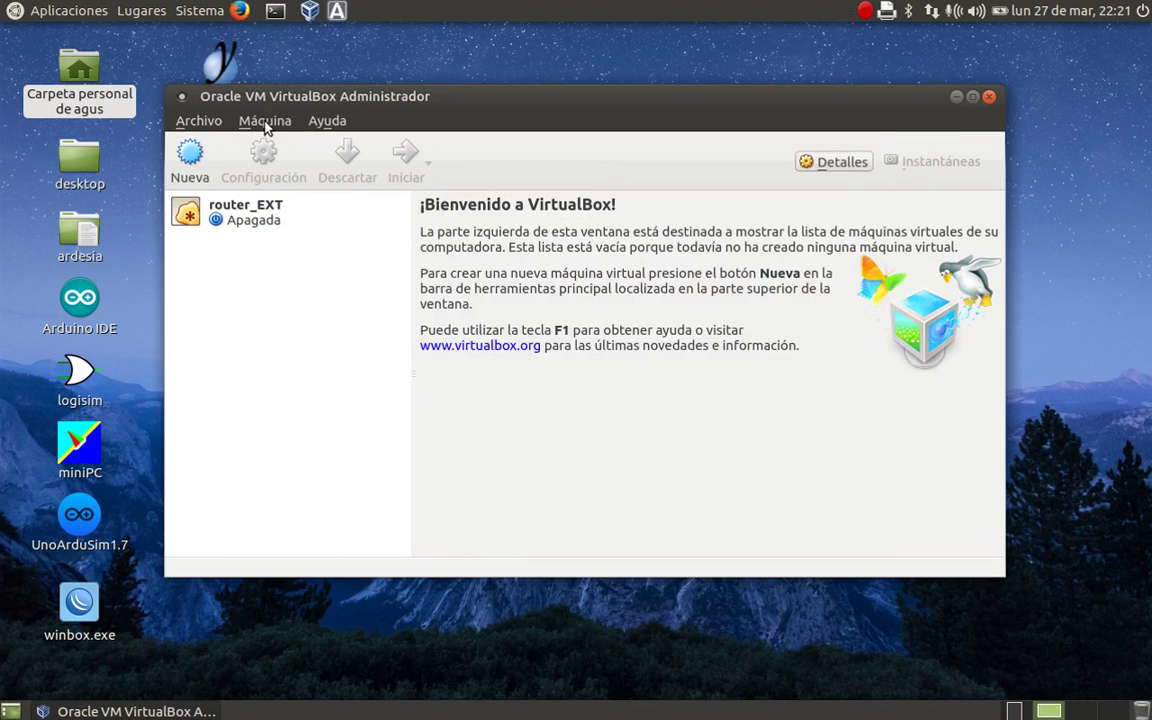
# Start a second appliance import using linux_ligero.ova from the /datos/VMS folder
pyautogui.click(261, 121)
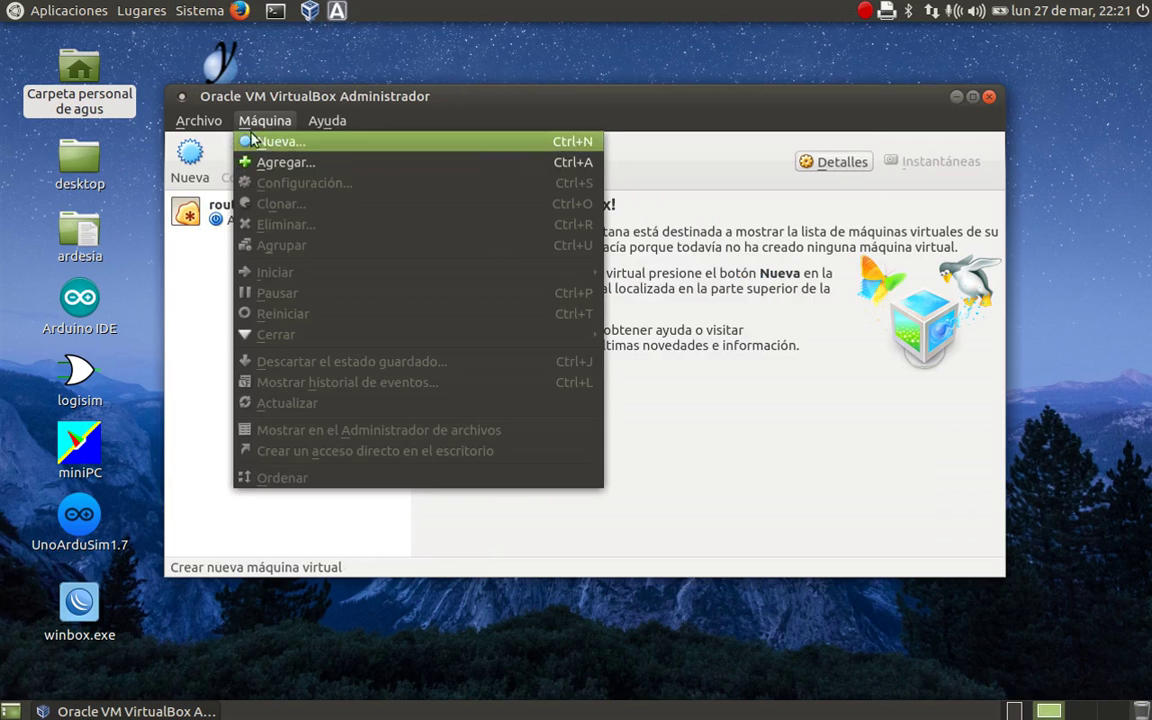
pyautogui.moveTo(200, 120)
pyautogui.click(239, 168)
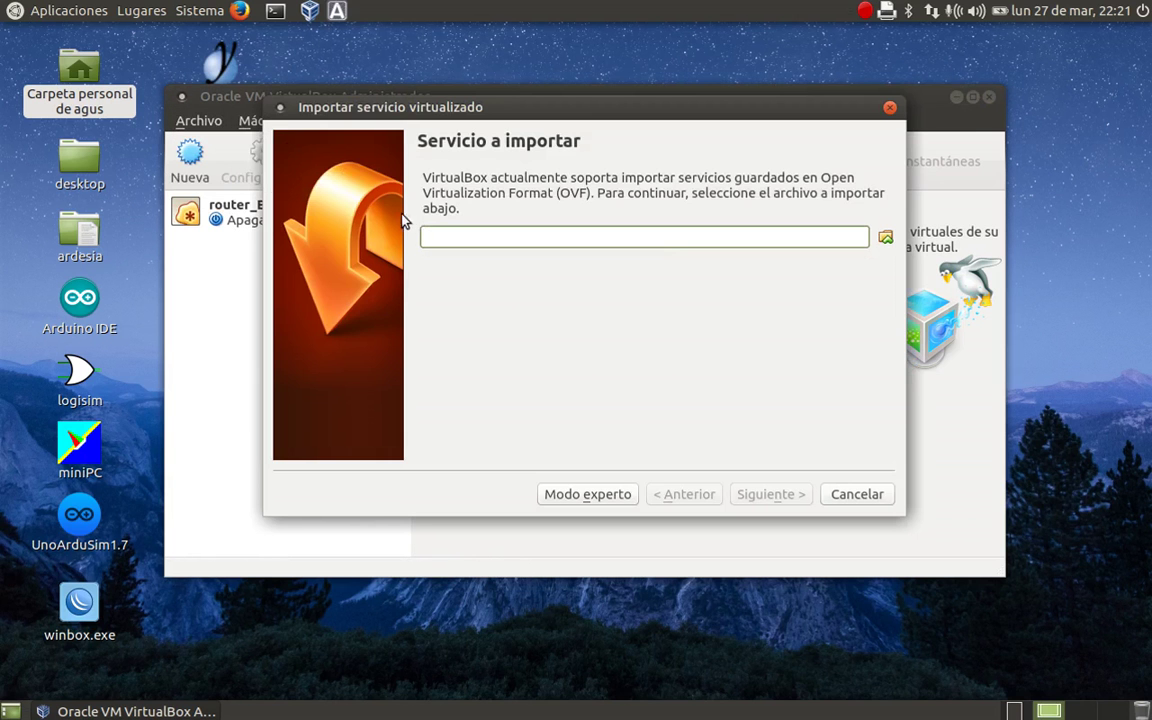
pyautogui.click(885, 237)
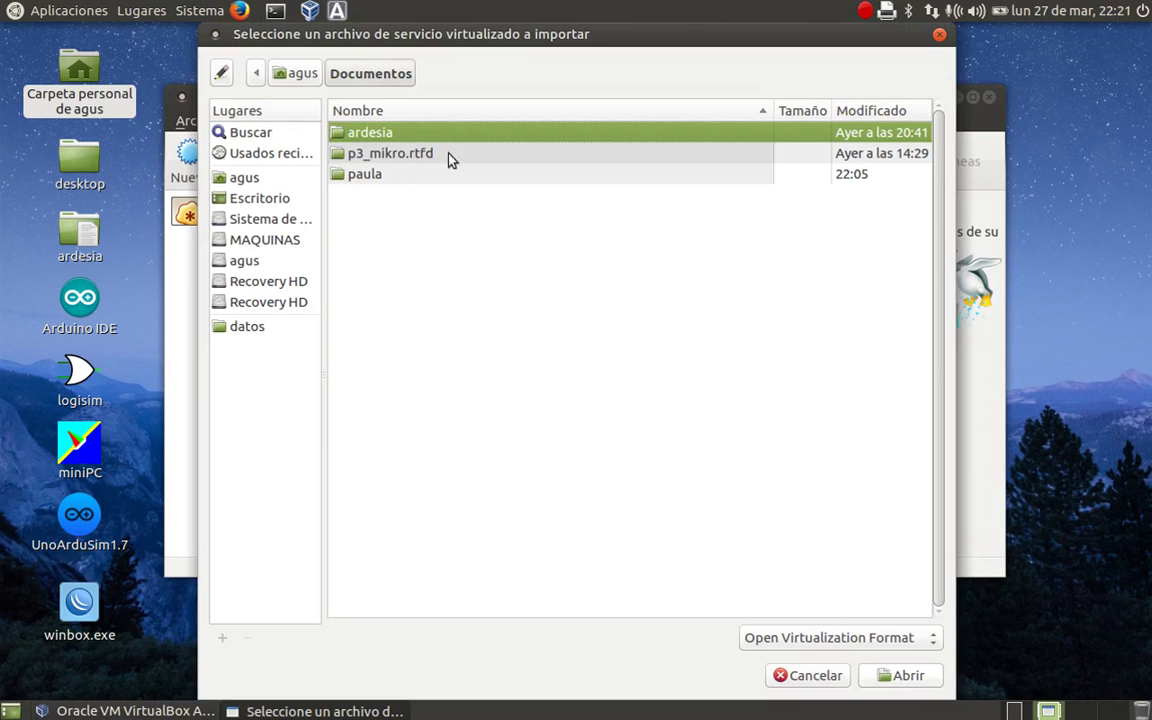
pyautogui.click(280, 219)
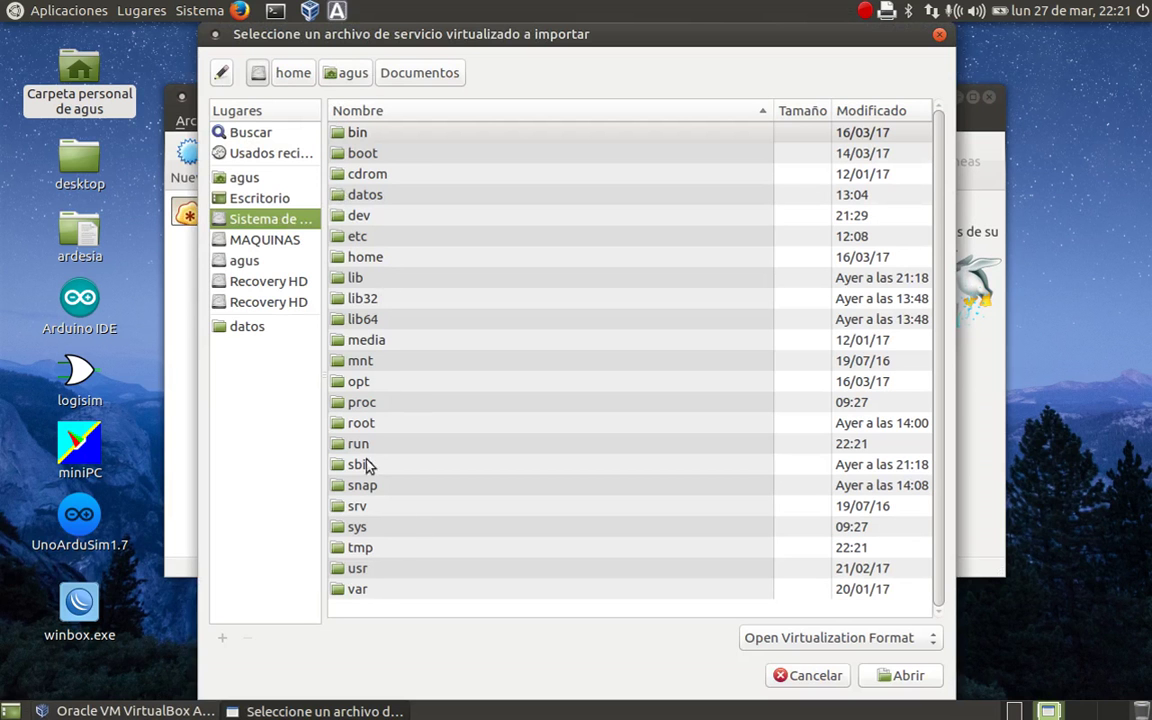
pyautogui.doubleClick(340, 197)
pyautogui.scroll(-3, 587, 378)
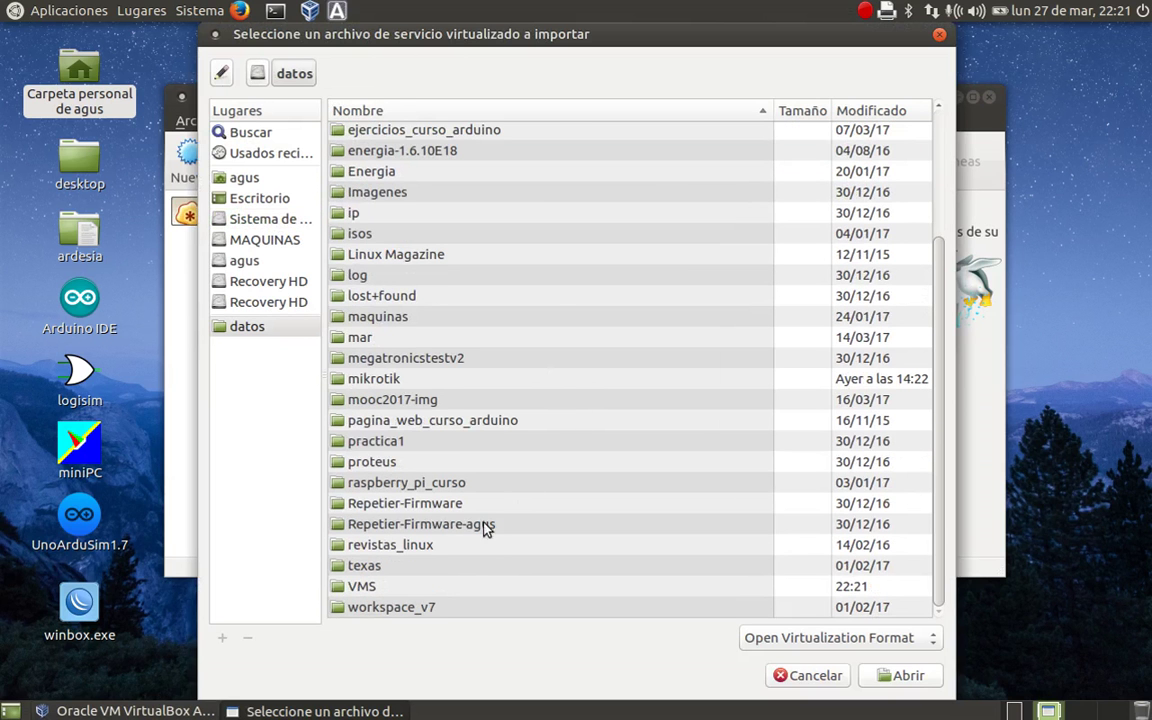
pyautogui.doubleClick(362, 587)
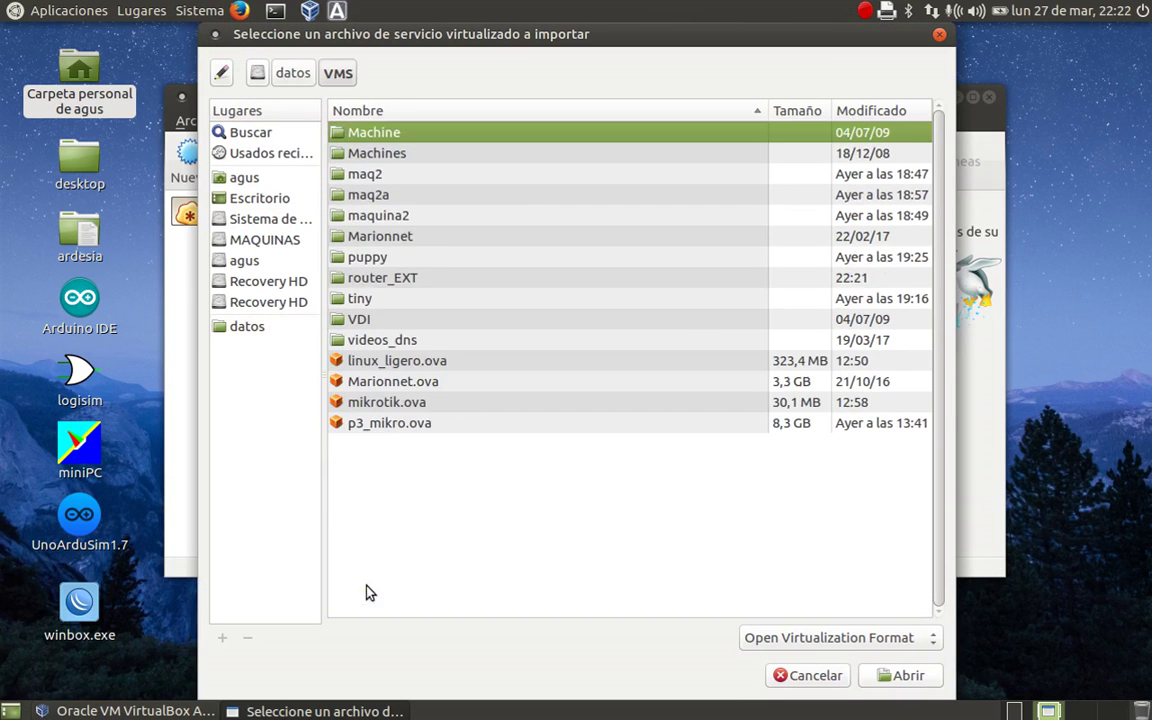
pyautogui.click(396, 361)
pyautogui.click(898, 676)
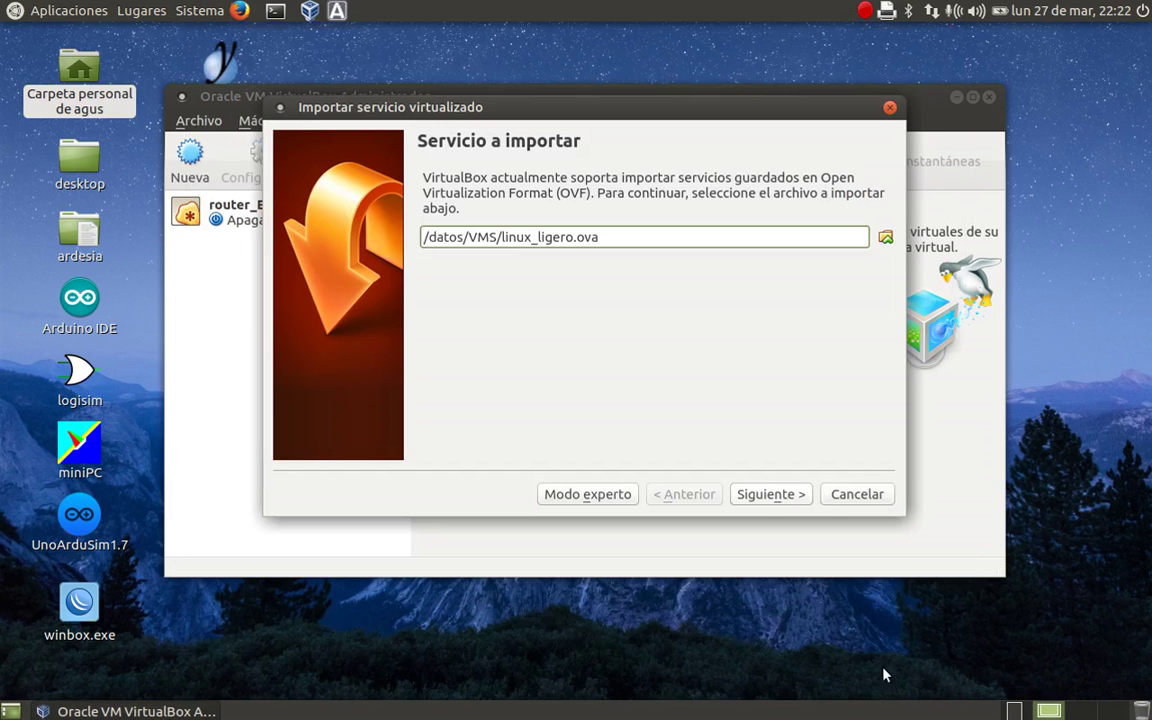
# Name the light Linux virtual machine m1 in the appliance preferences and import it
pyautogui.click(770, 494)
pyautogui.click(740, 302)
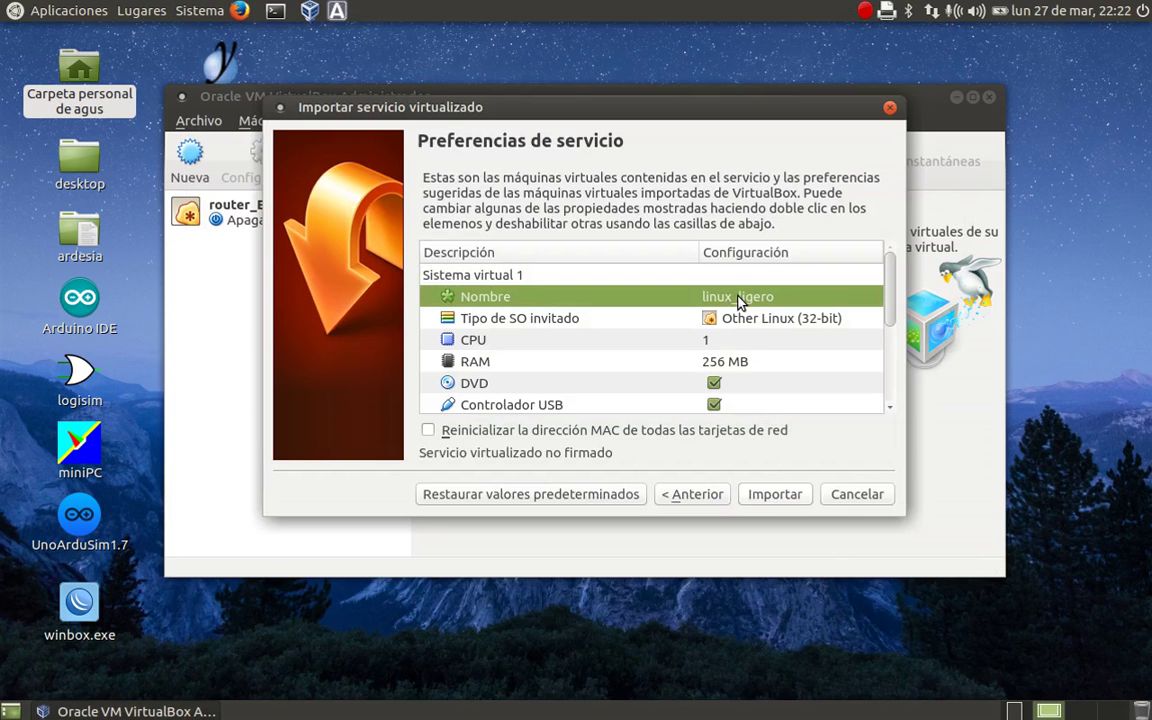
pyautogui.doubleClick(739, 299)
pyautogui.write('m1')
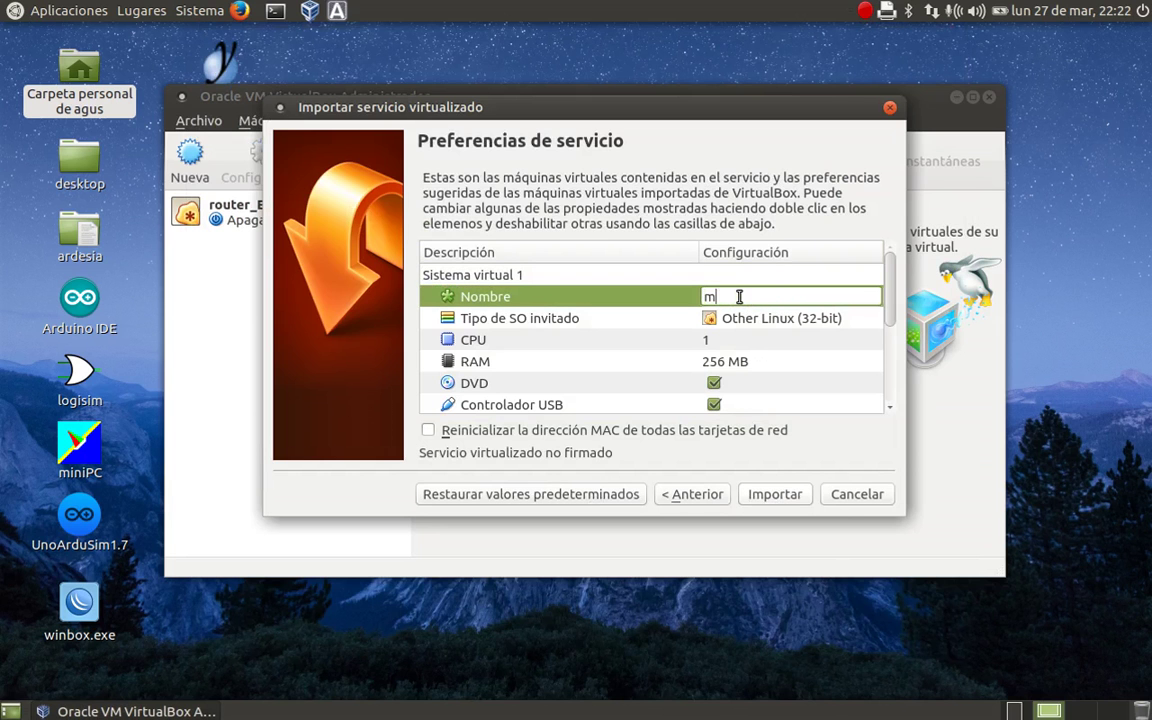
pyautogui.click(770, 345)
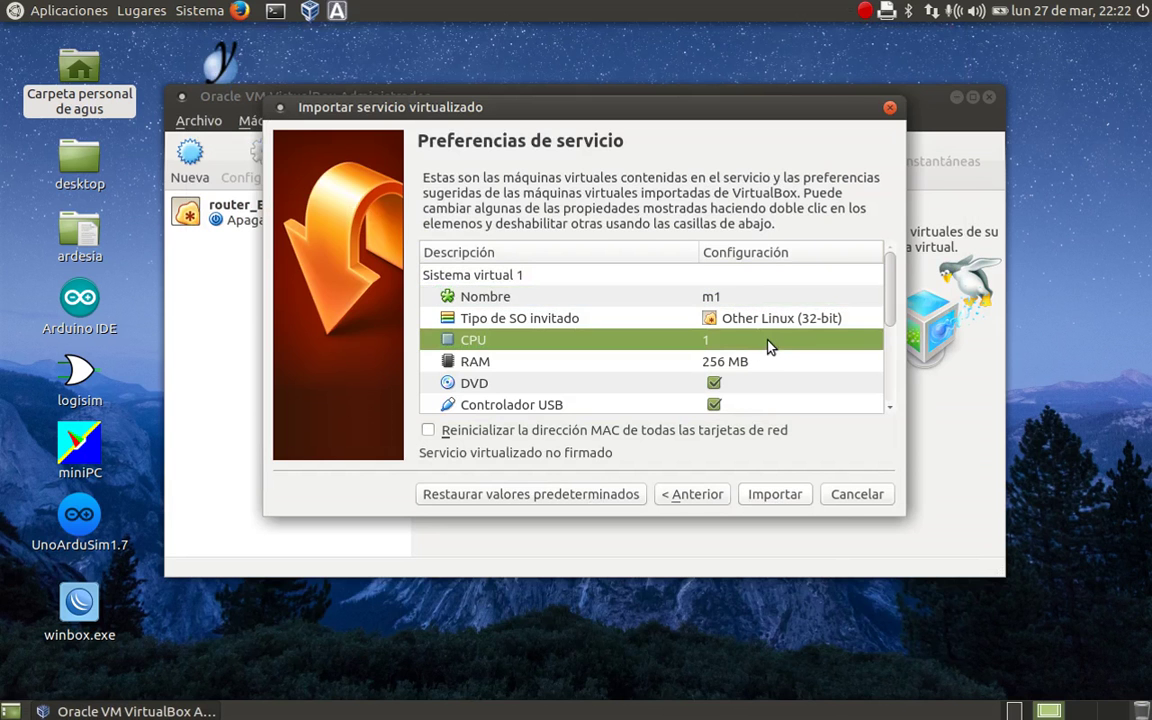
pyautogui.click(770, 496)
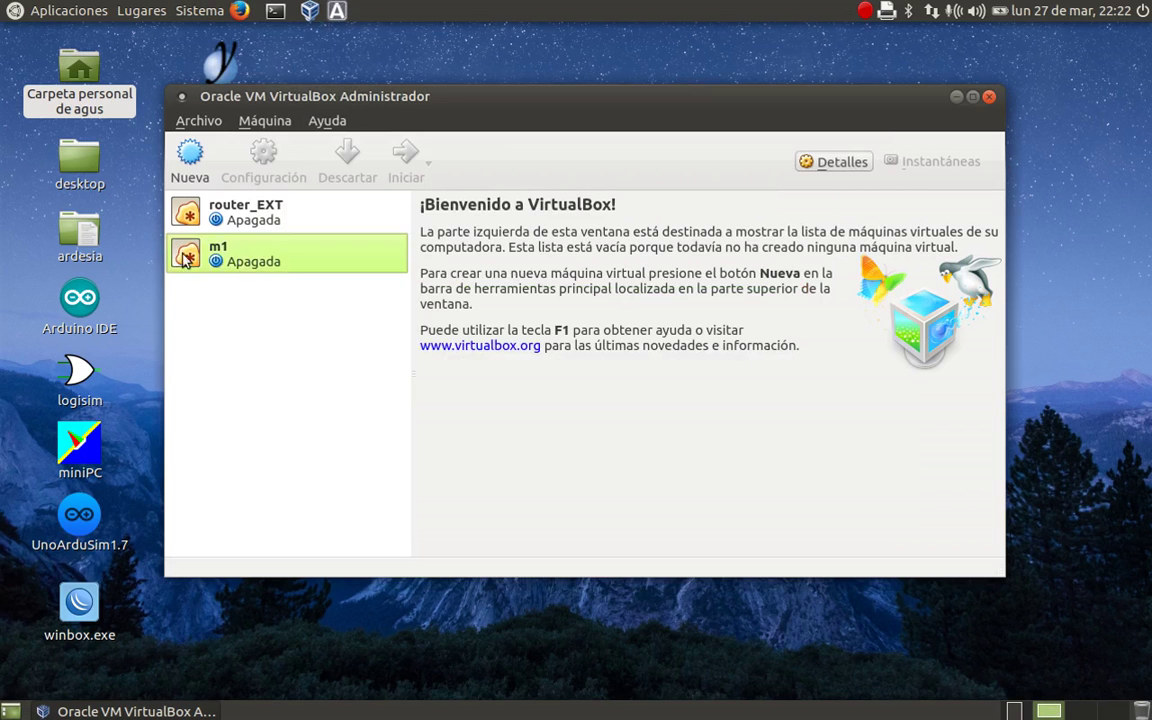
pyautogui.click(256, 119)
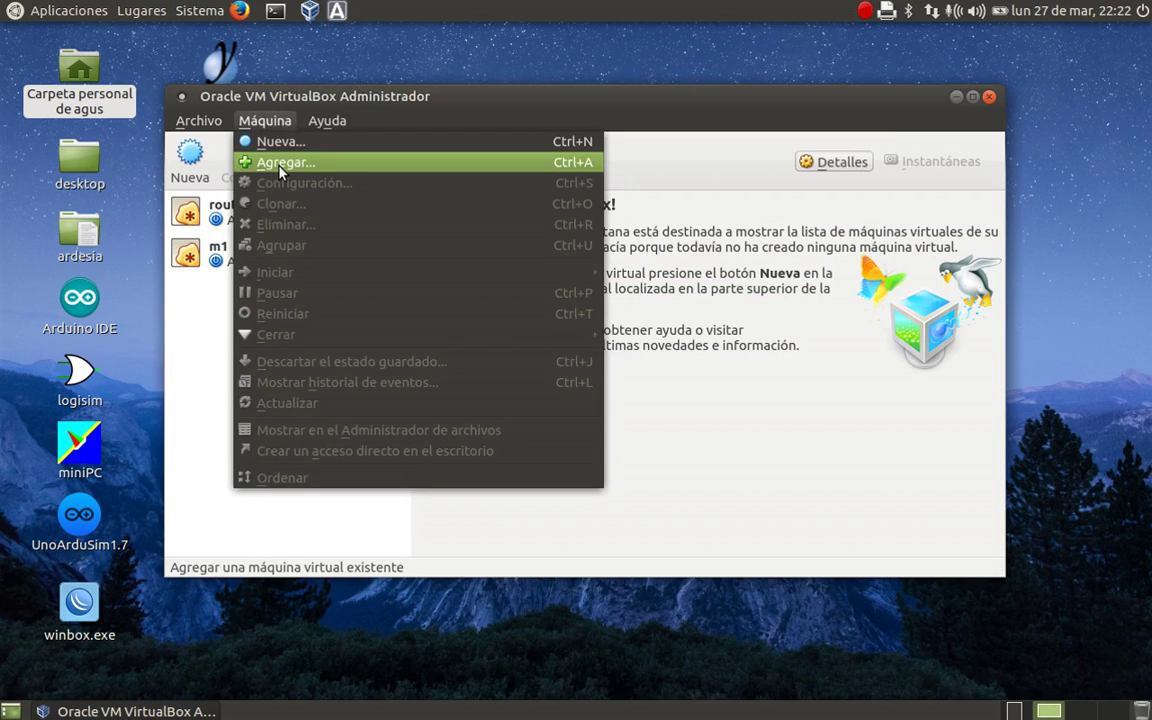
pyautogui.click(252, 148)
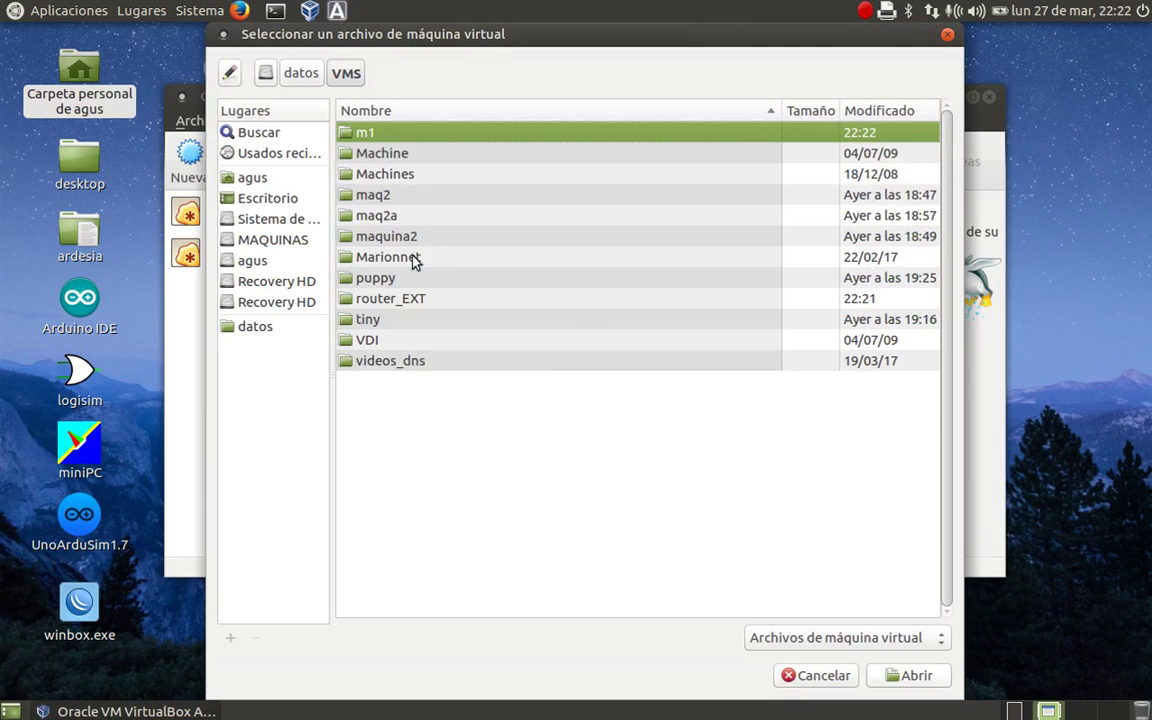
pyautogui.click(843, 680)
# Start another appliance import, again choosing linux_ligero.ova from the /datos/VMS folder
pyautogui.click(195, 121)
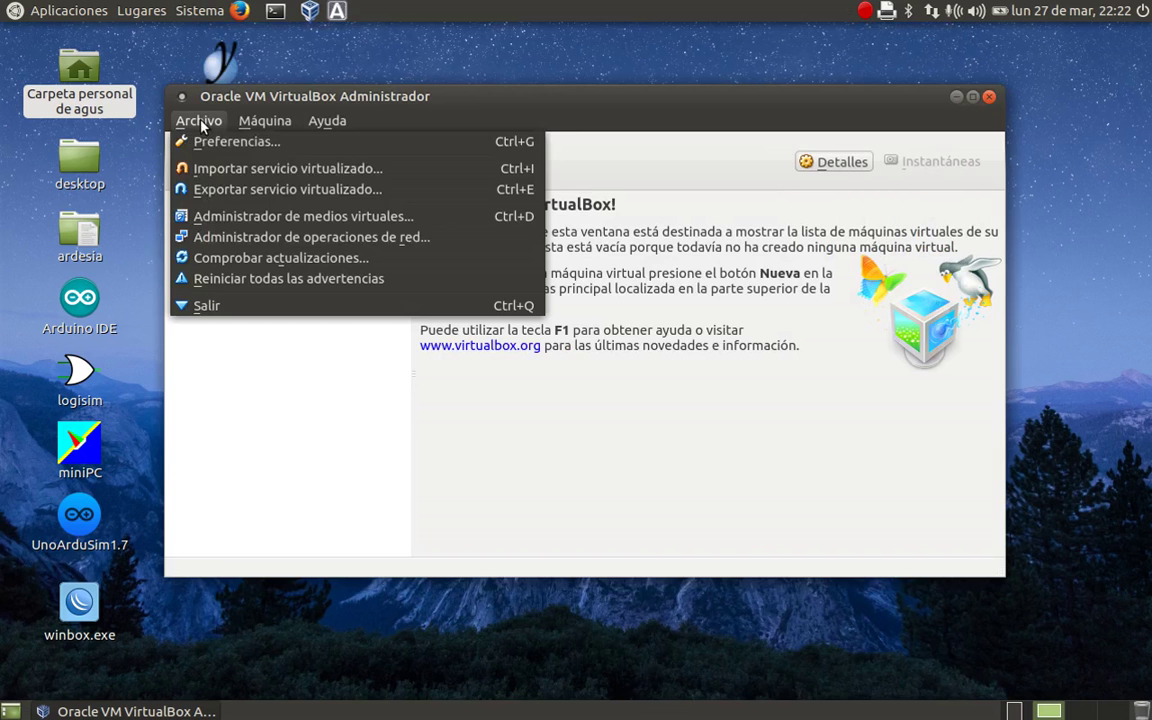
pyautogui.click(225, 170)
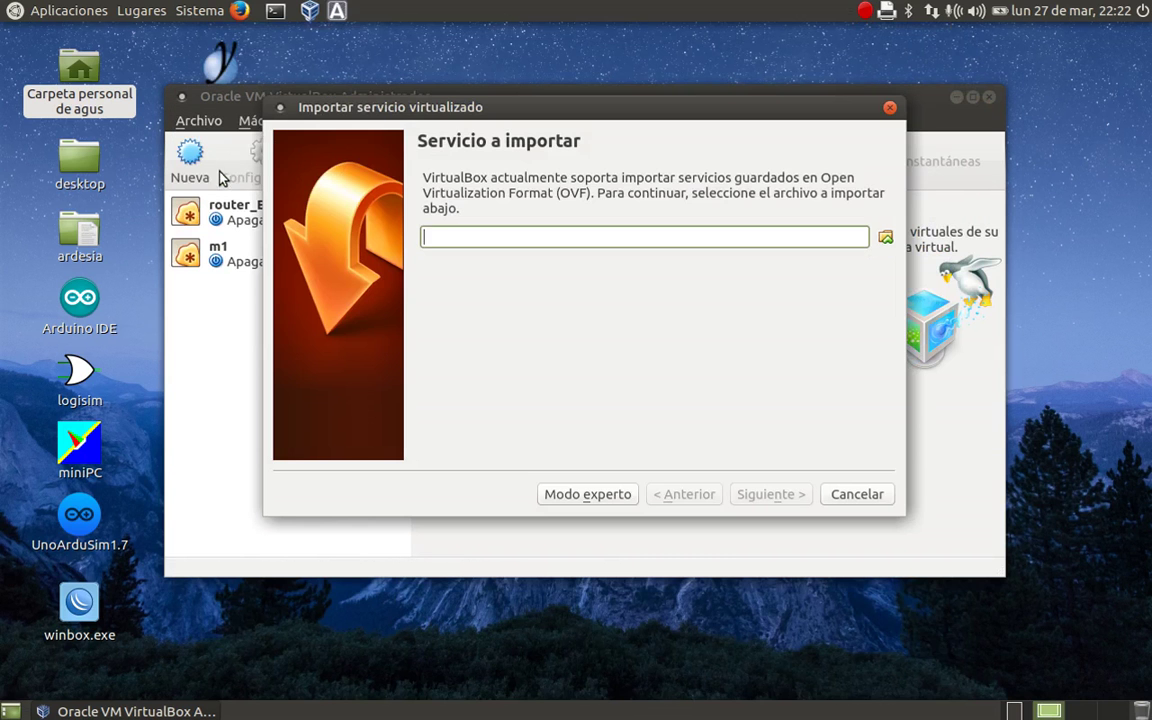
pyautogui.click(885, 237)
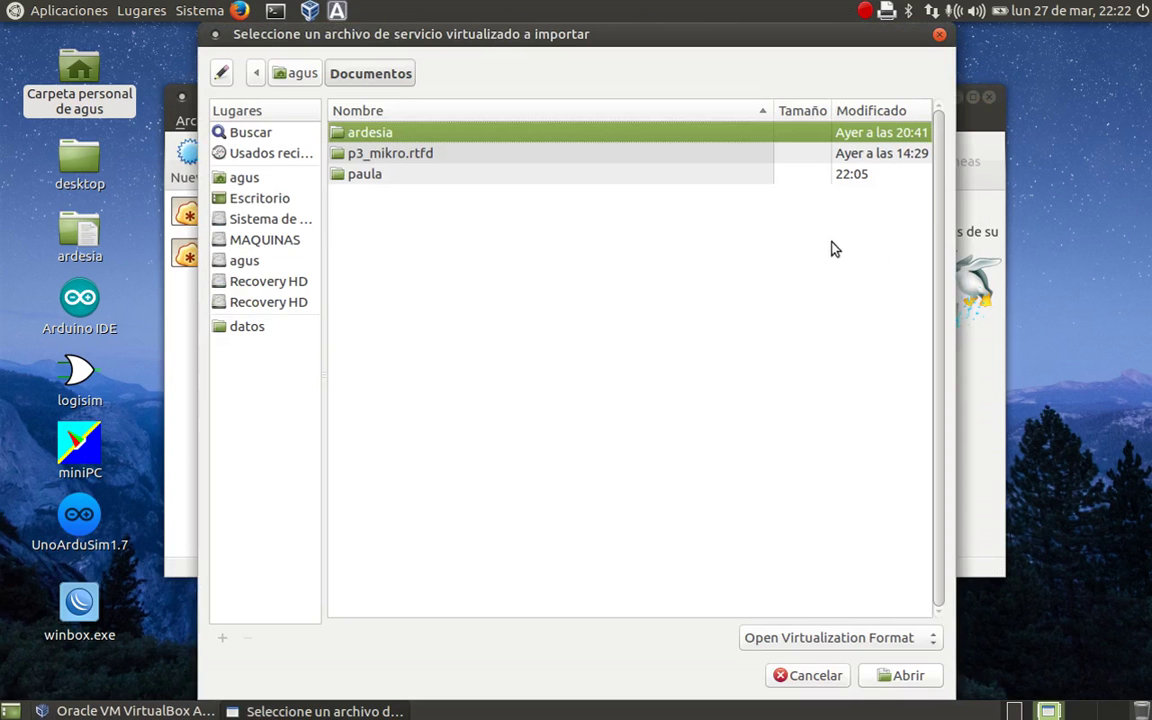
pyautogui.click(264, 217)
pyautogui.doubleClick(360, 194)
pyautogui.scroll(-3, 497, 490)
pyautogui.doubleClick(388, 585)
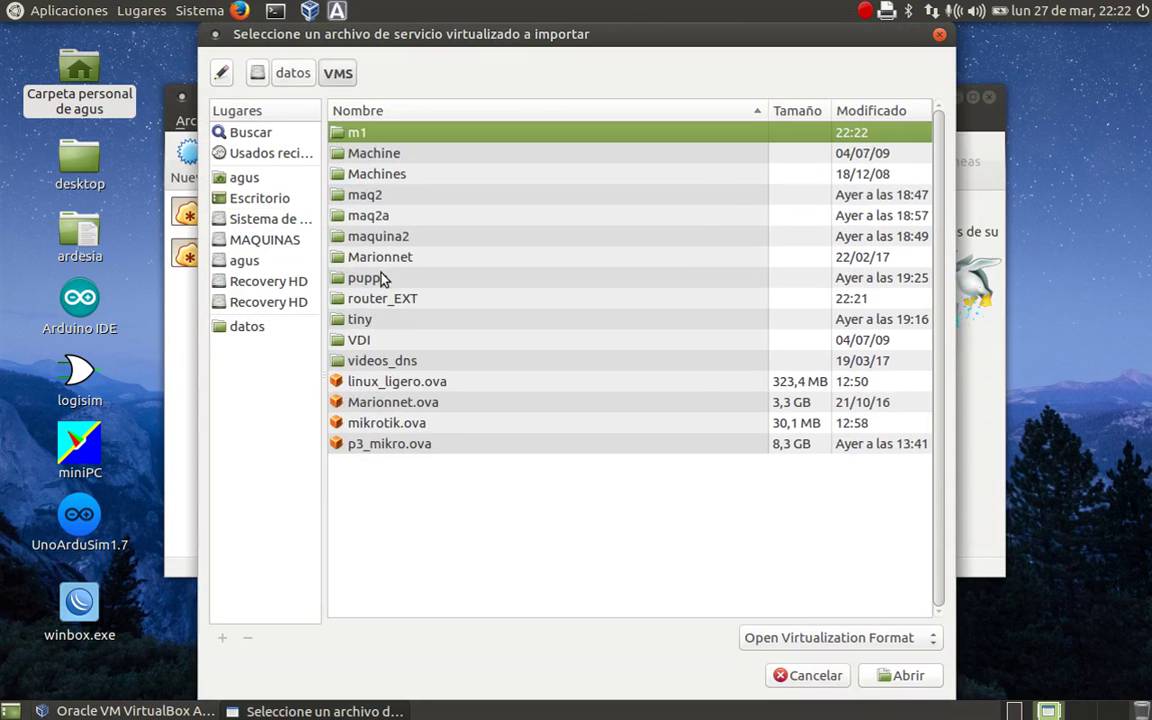
pyautogui.click(378, 388)
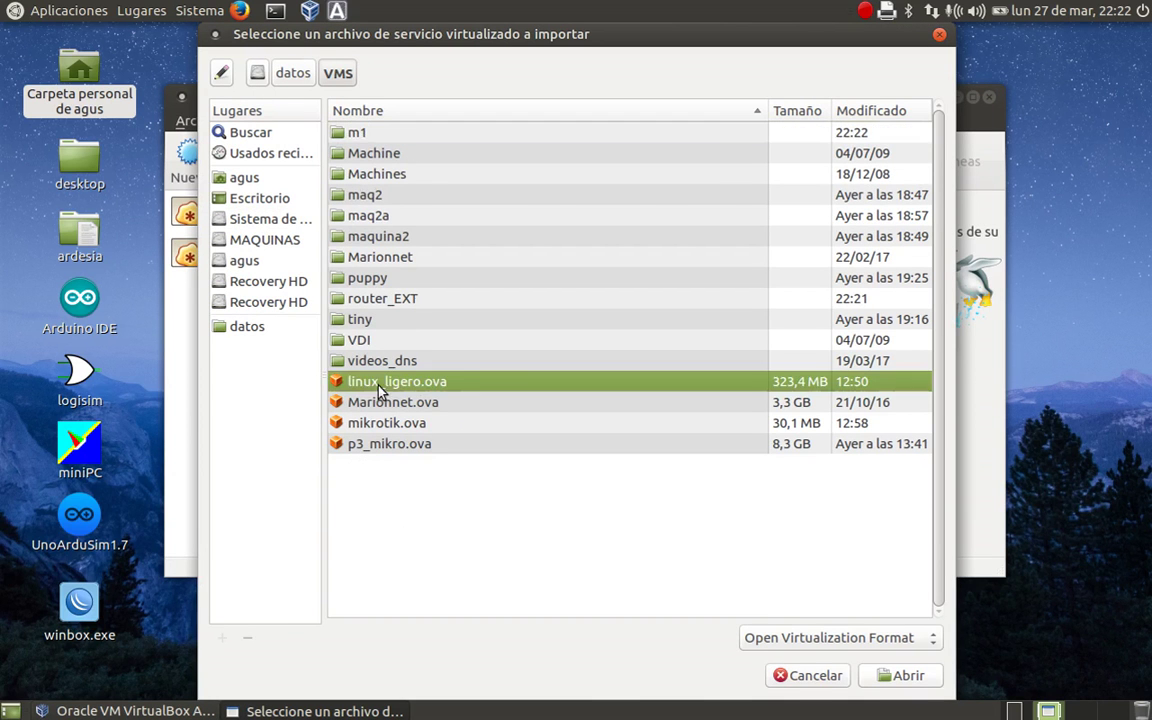
pyautogui.click(878, 677)
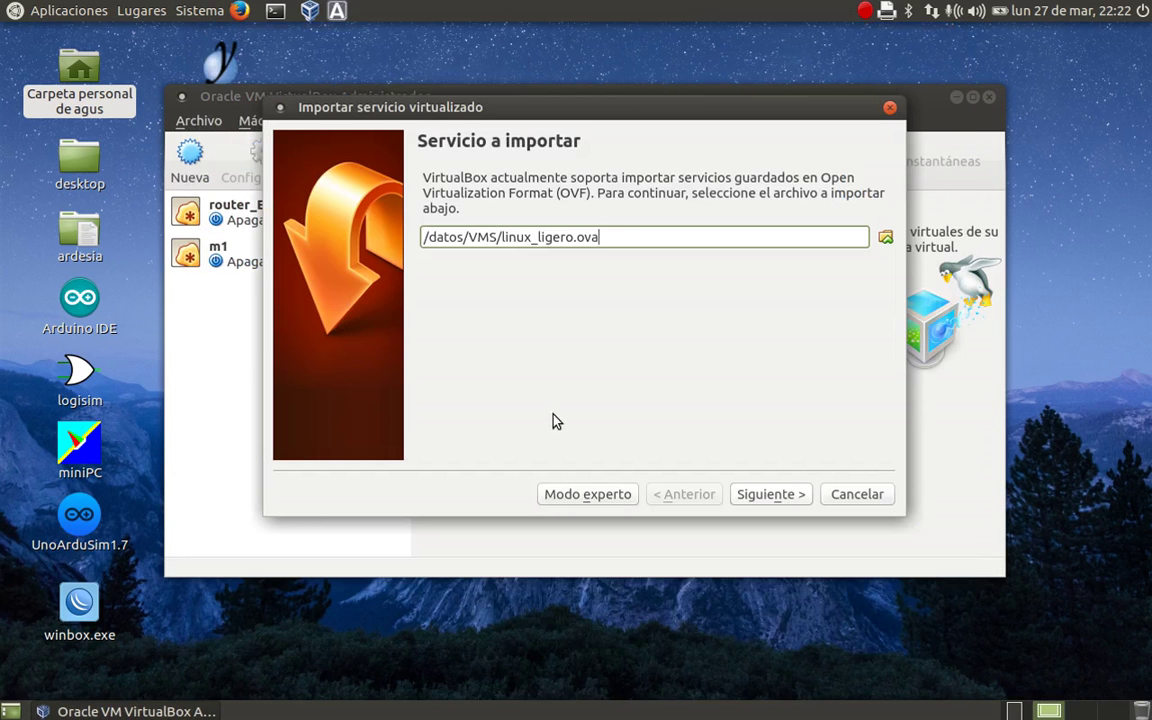
# Name the second light Linux virtual machine m2 in the appliance preferences and import it
pyautogui.click(795, 500)
pyautogui.click(725, 300)
pyautogui.doubleClick(724, 298)
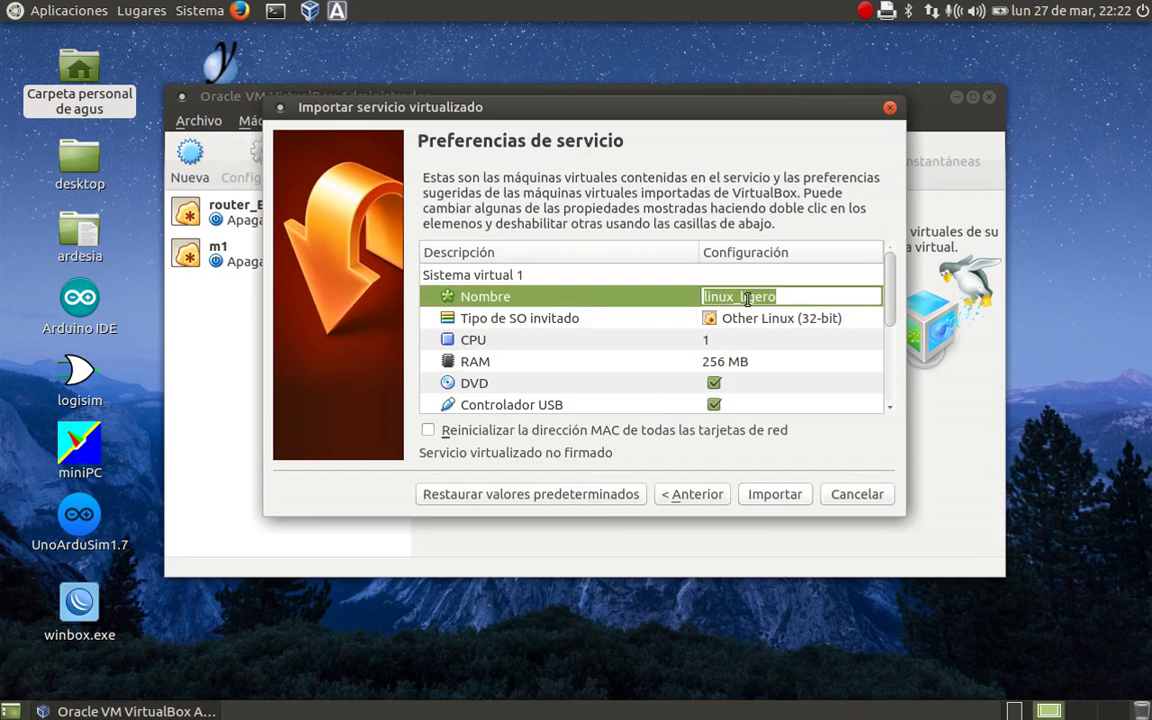
pyautogui.write('m2')
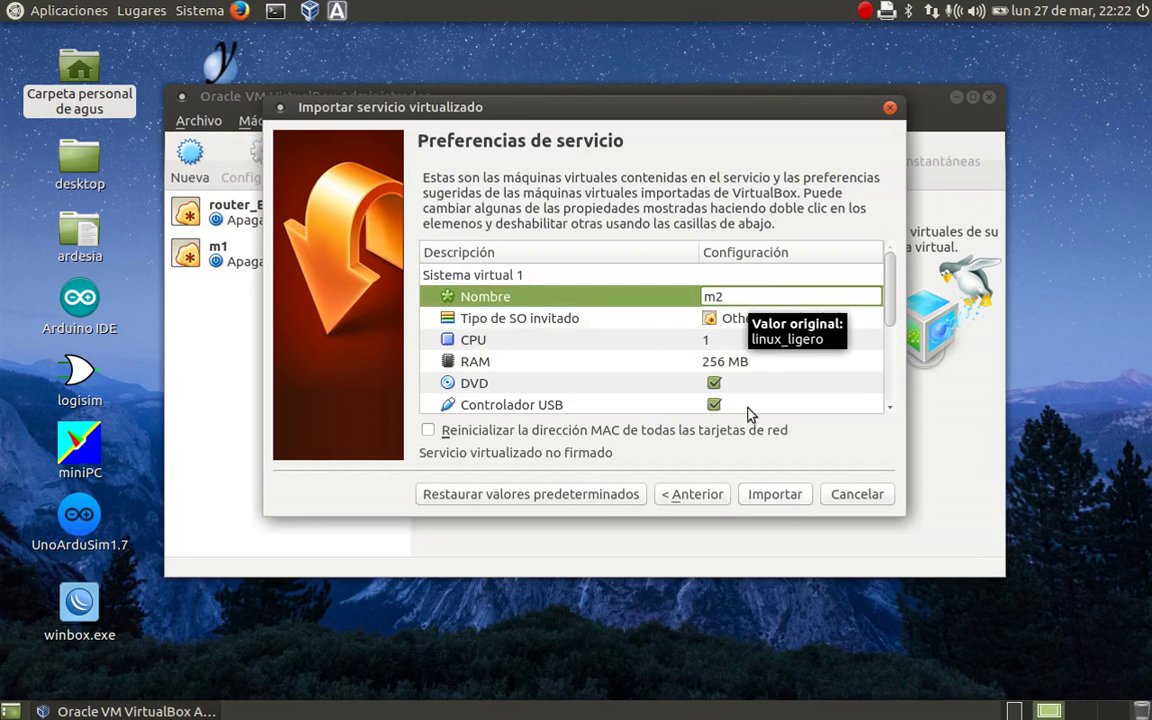
pyautogui.click(782, 495)
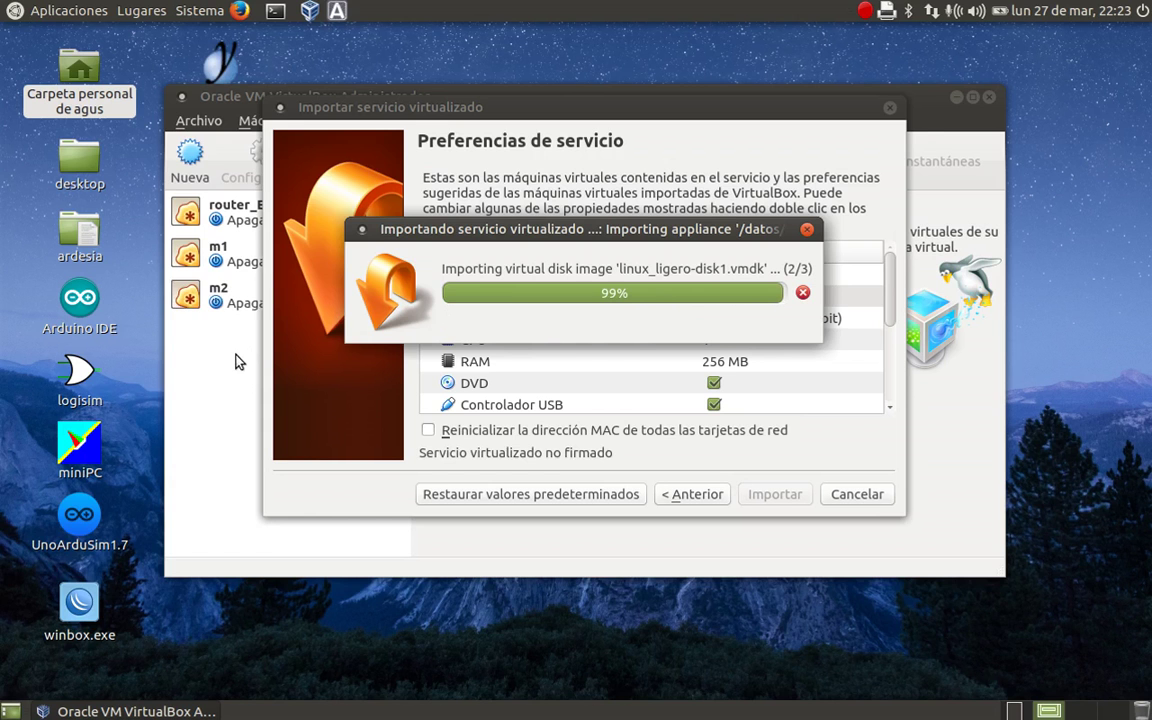
# In router_EXT's network settings, set the MAC address of adapter 1 to 080027ffff01
pyautogui.click(245, 222)
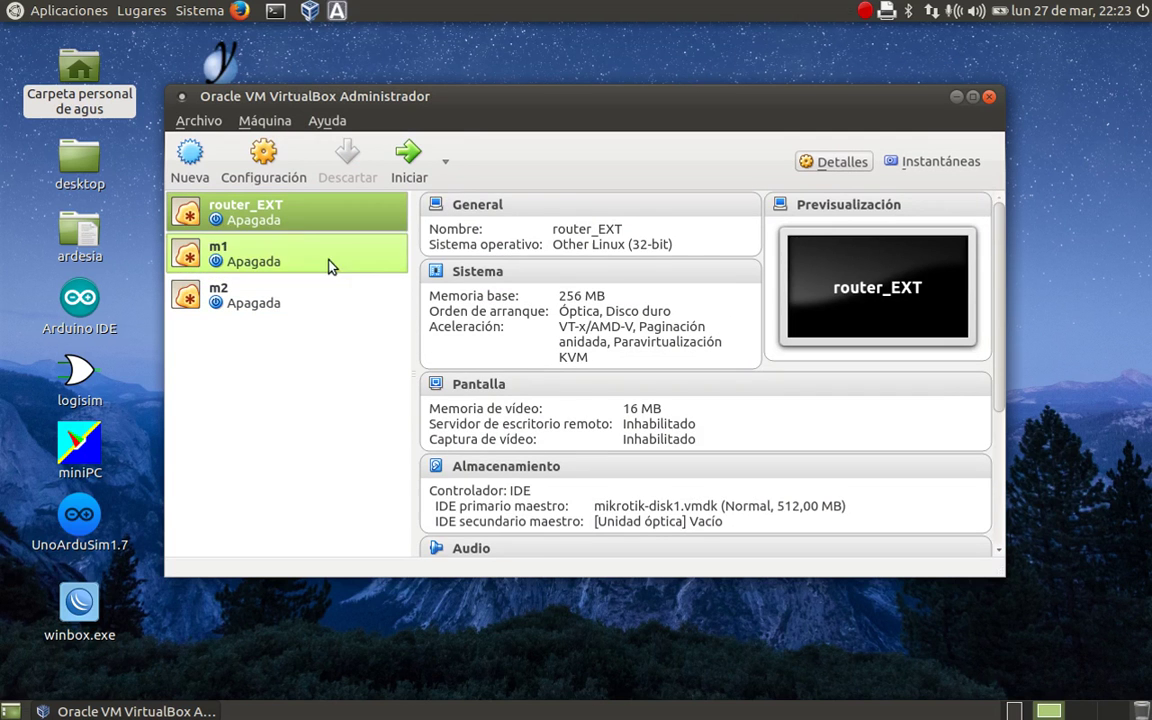
pyautogui.scroll(-3, 488, 437)
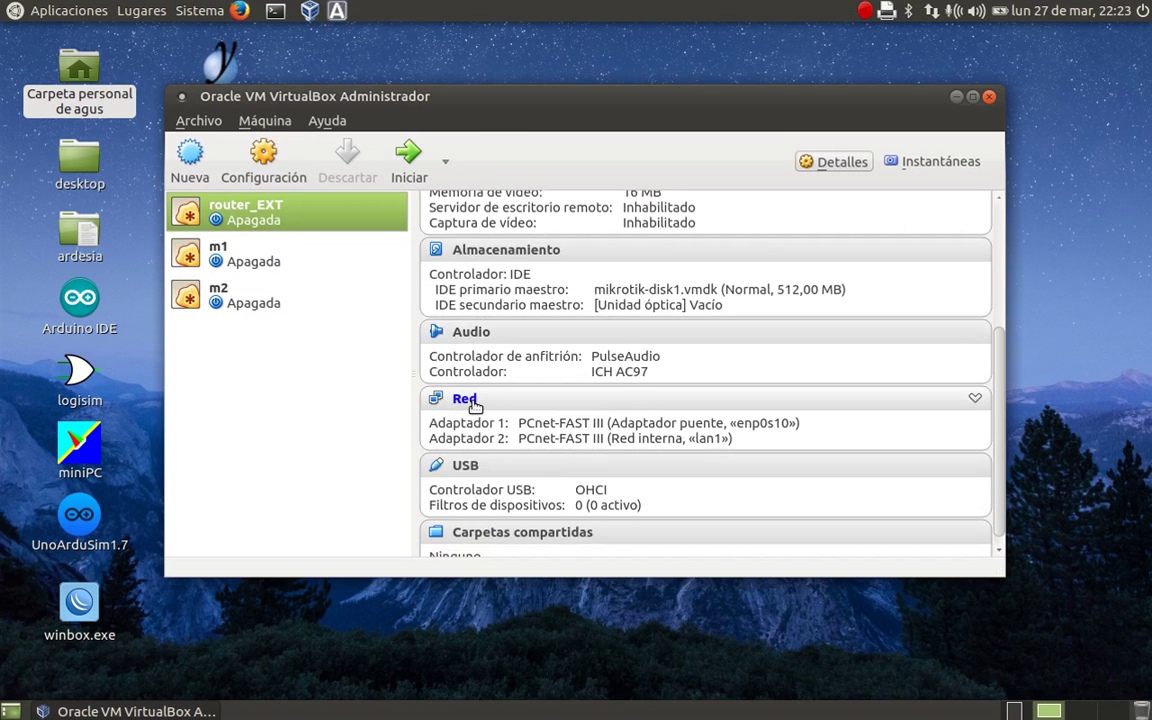
pyautogui.click(465, 399)
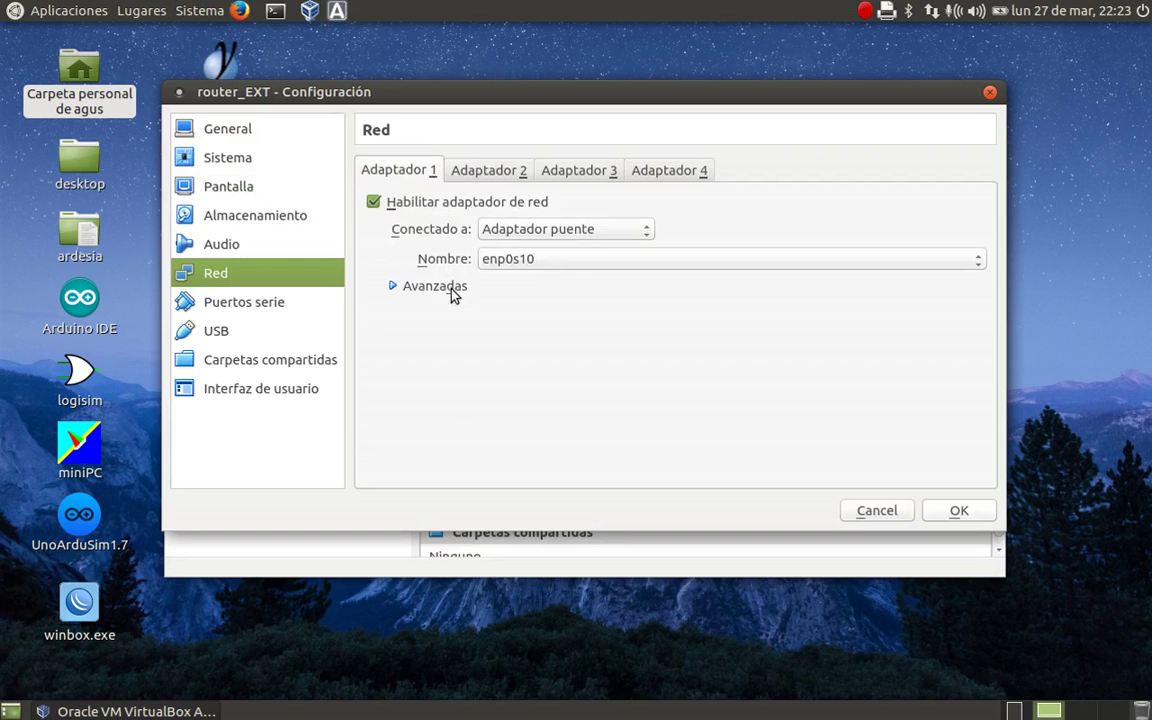
pyautogui.click(392, 287)
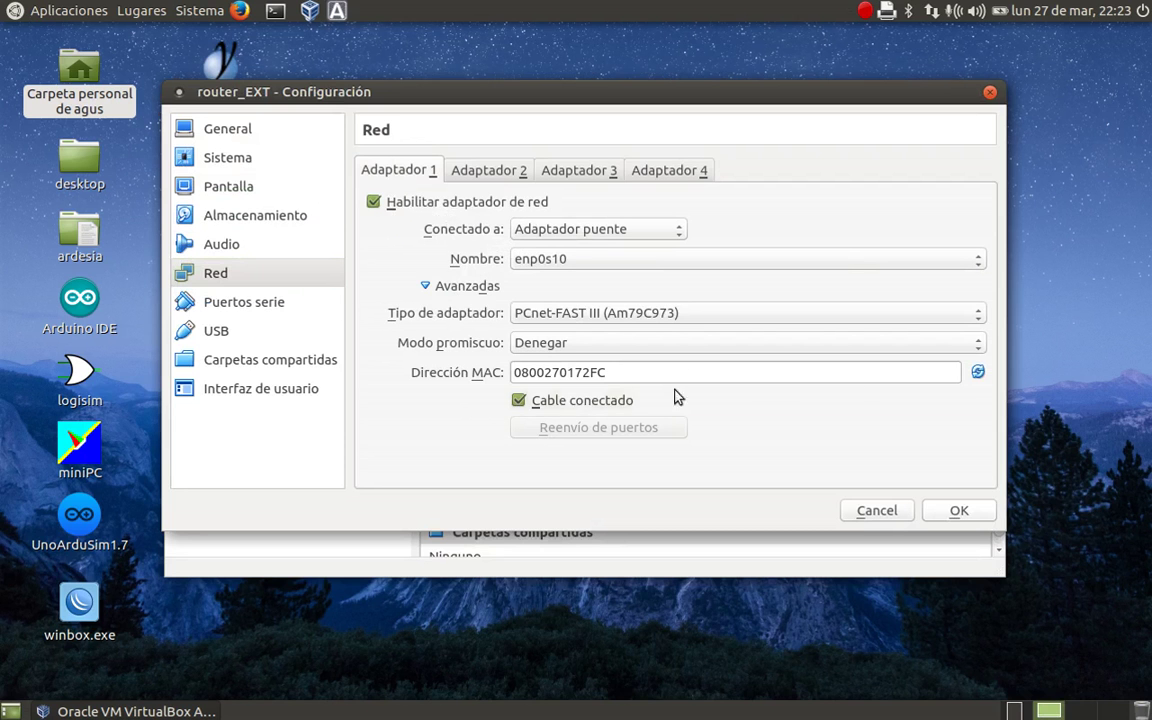
pyautogui.click(634, 372)
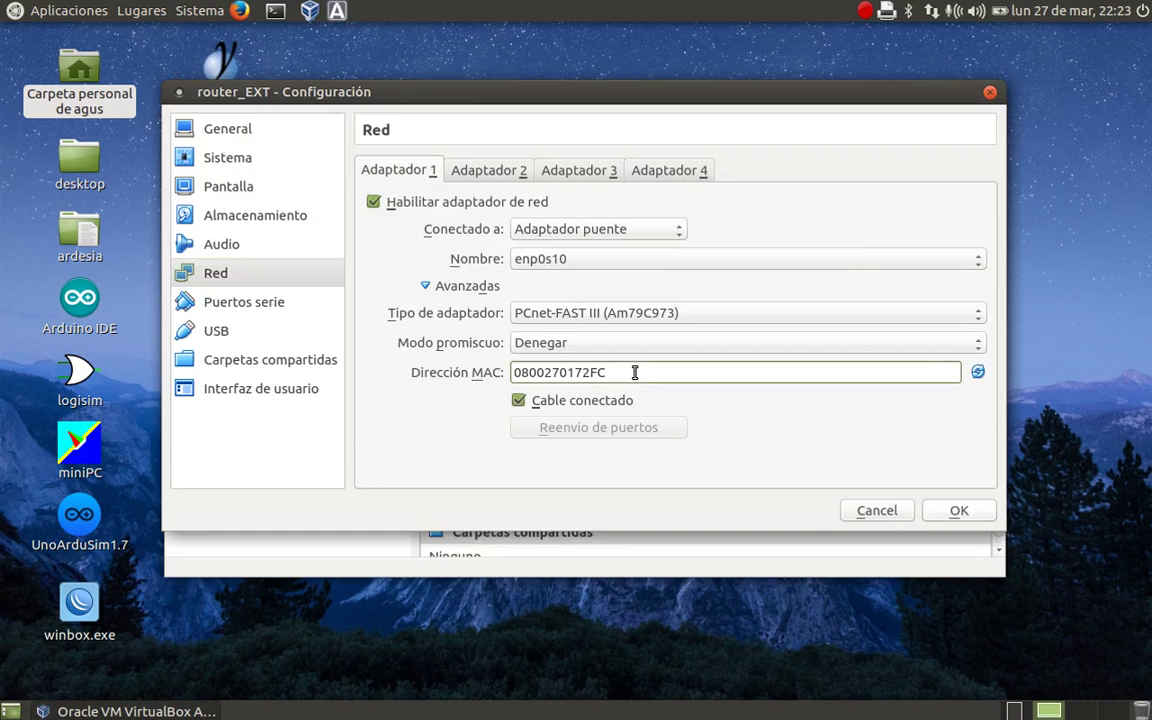
pyautogui.press('BackSpace')
pyautogui.press('BackSpace')
pyautogui.press('BackSpace')
pyautogui.press('BackSpace')
pyautogui.press('BackSpace')
pyautogui.press('BackSpace')
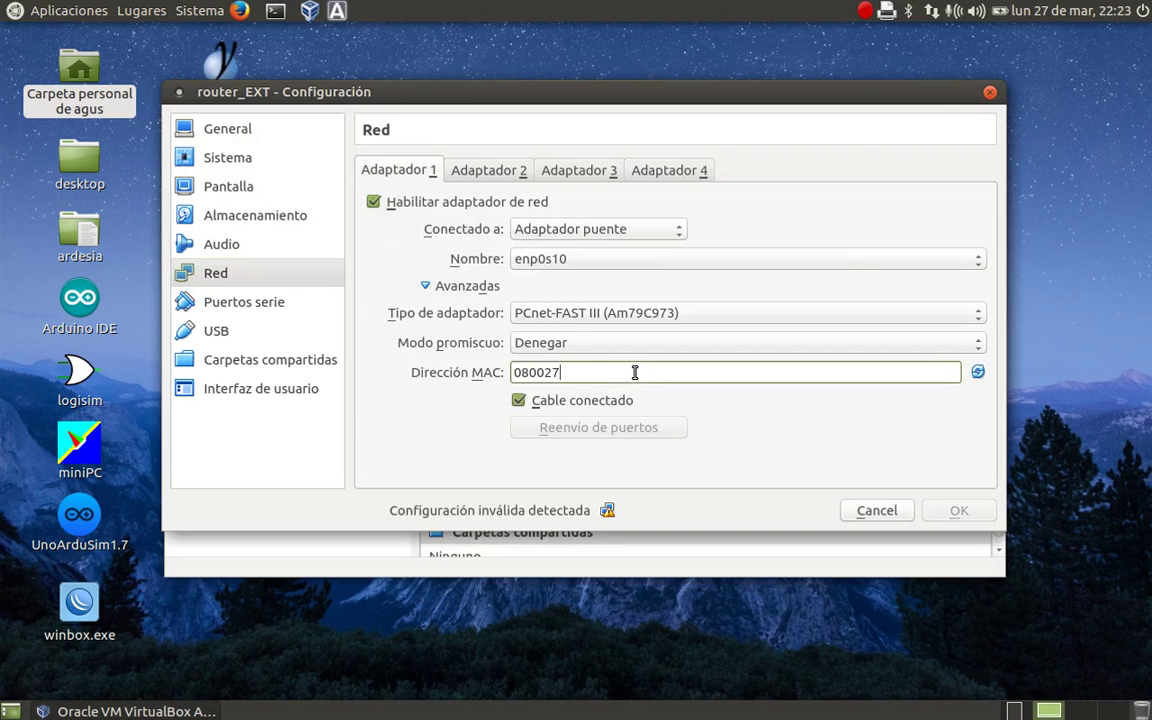
pyautogui.write('ffff01')
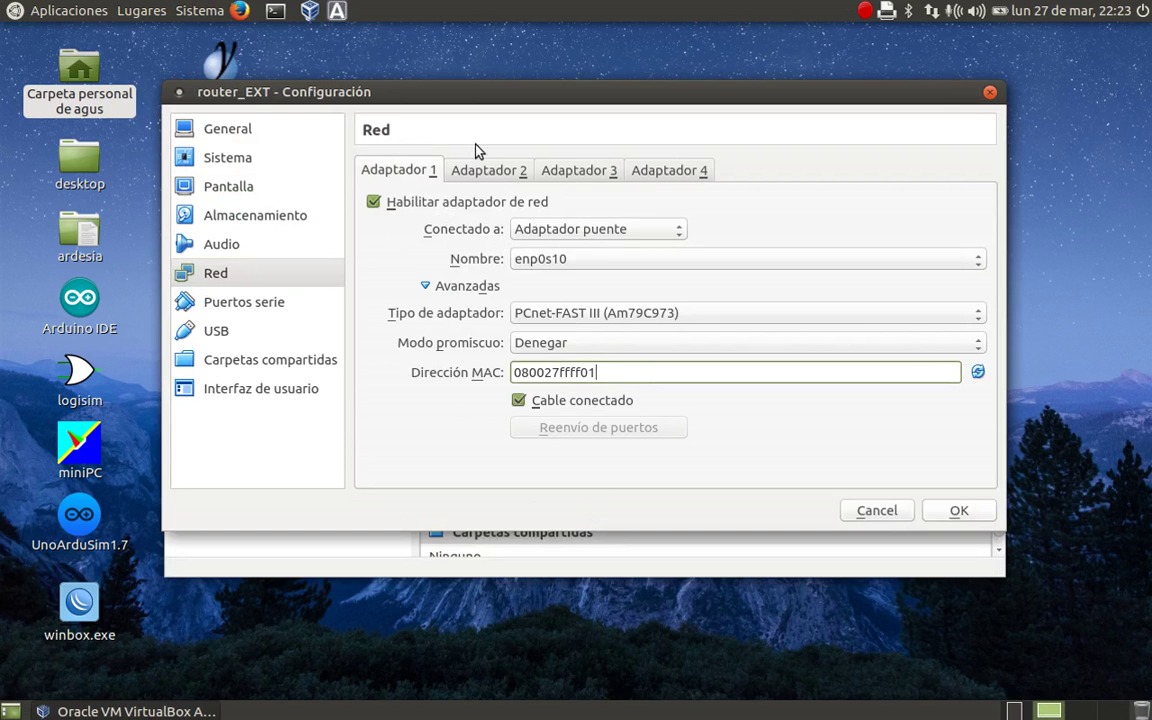
# Set the MAC address of router_EXT's adapter 2 to 080027ffff02 and save the network settings
pyautogui.click(503, 175)
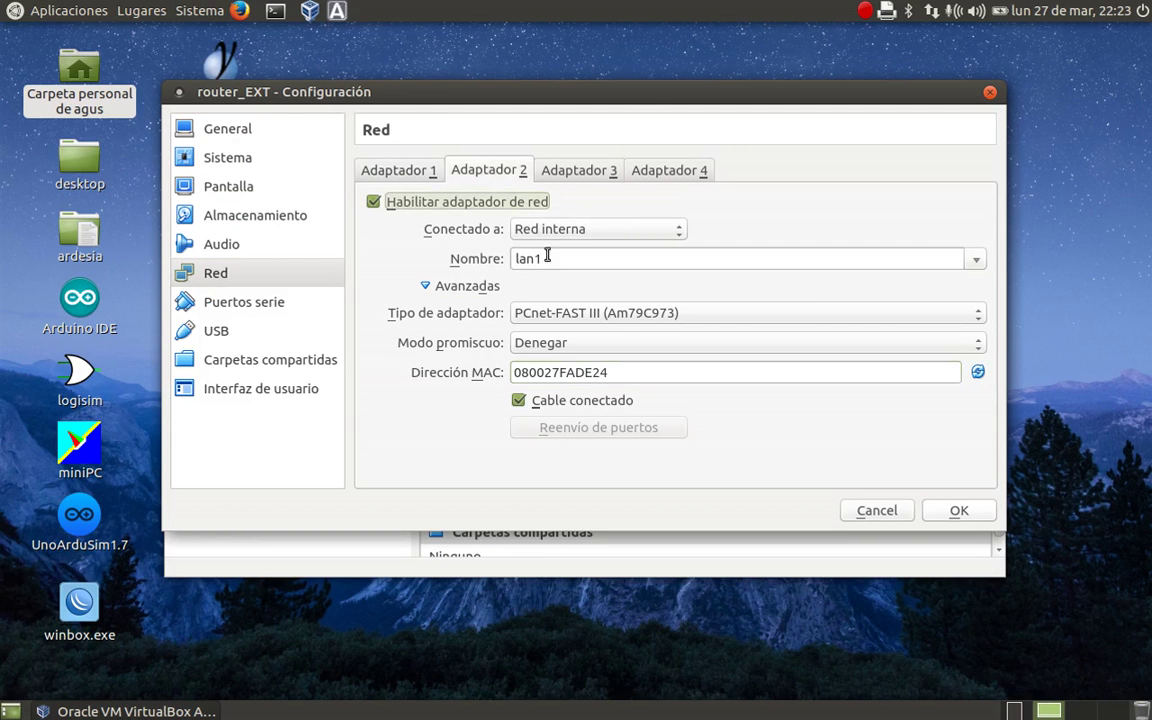
pyautogui.press('BackSpace')
pyautogui.press('BackSpace')
pyautogui.press('BackSpace')
pyautogui.press('BackSpace')
pyautogui.press('BackSpace')
pyautogui.press('BackSpace')
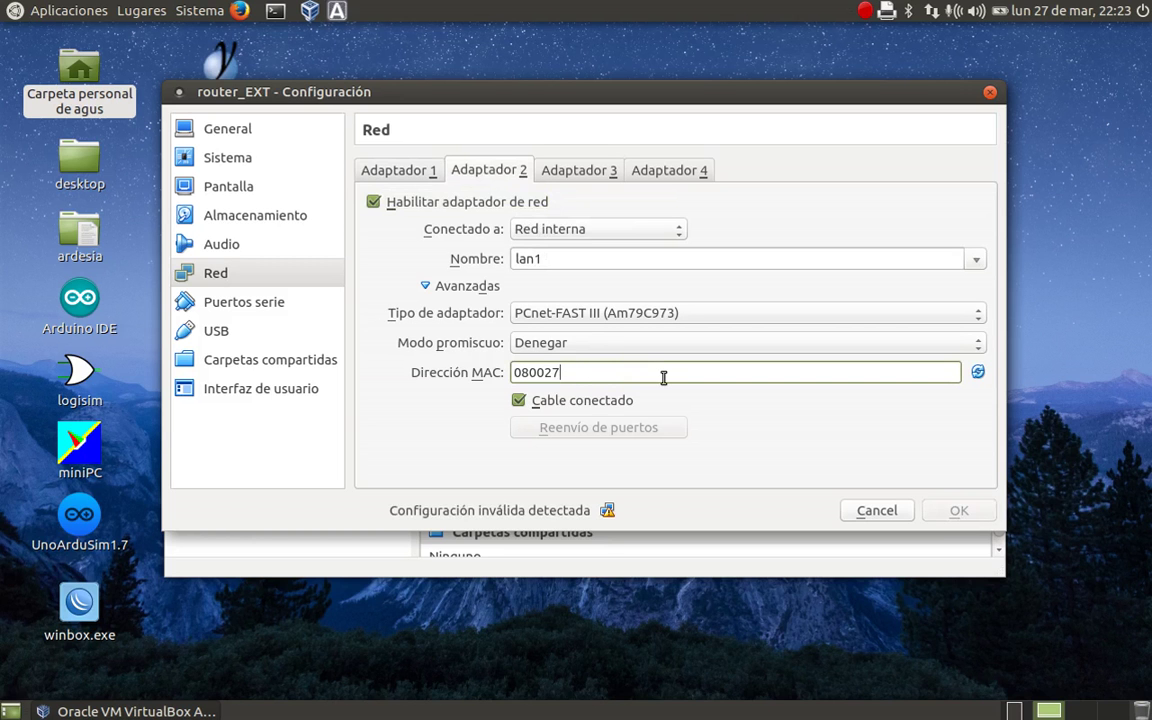
pyautogui.write('ffff02')
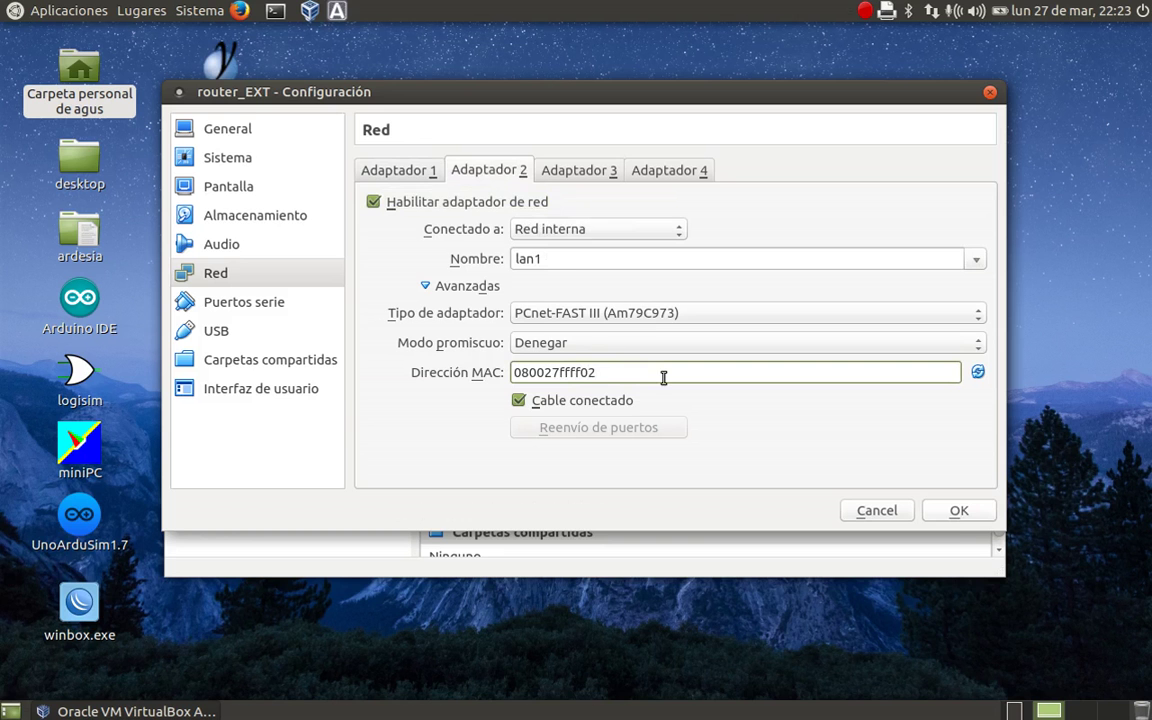
pyautogui.click(418, 171)
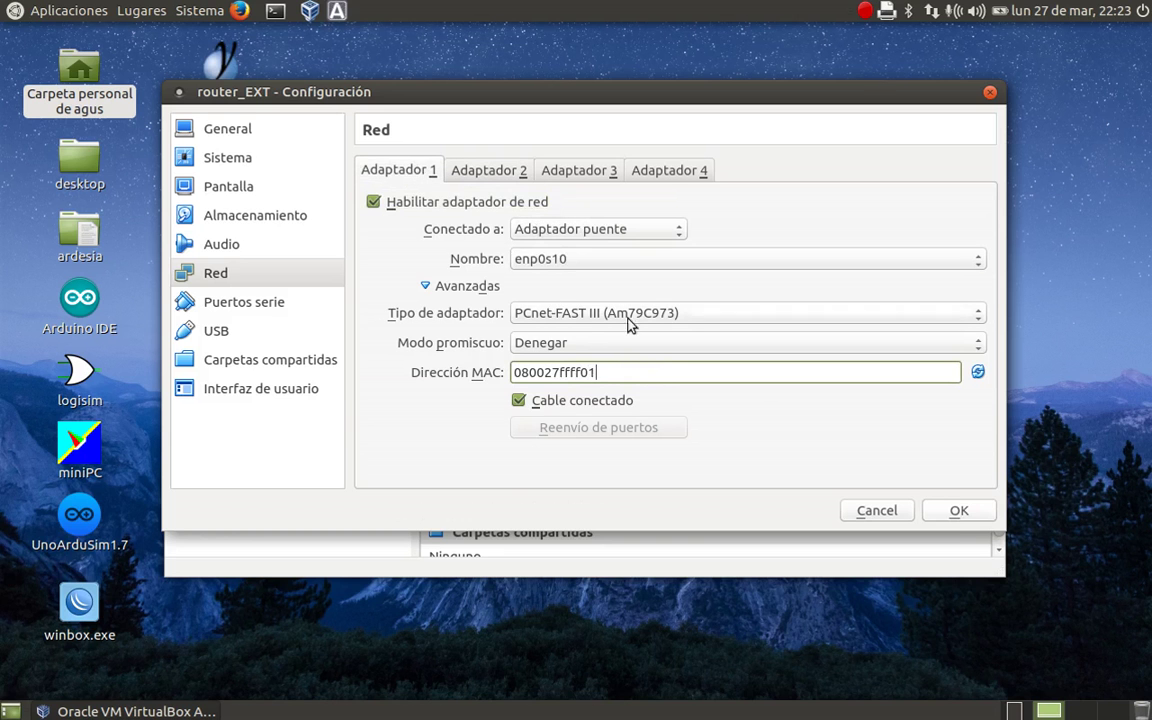
pyautogui.click(958, 511)
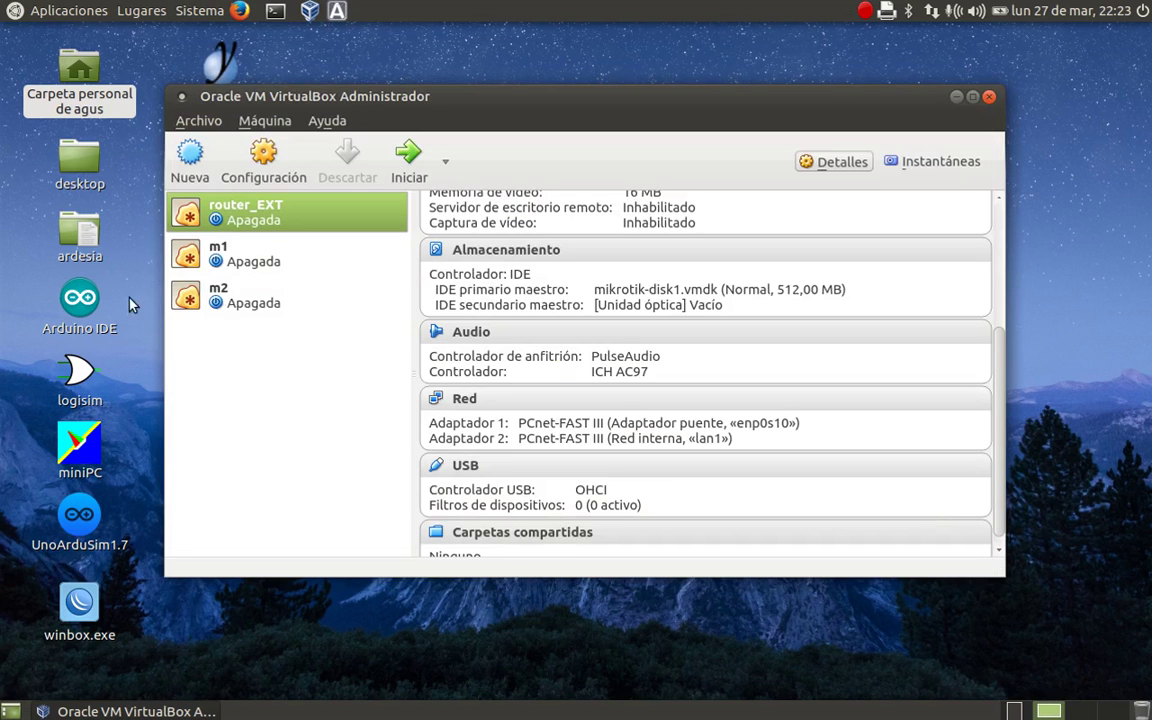
pyautogui.click(232, 266)
pyautogui.click(266, 155)
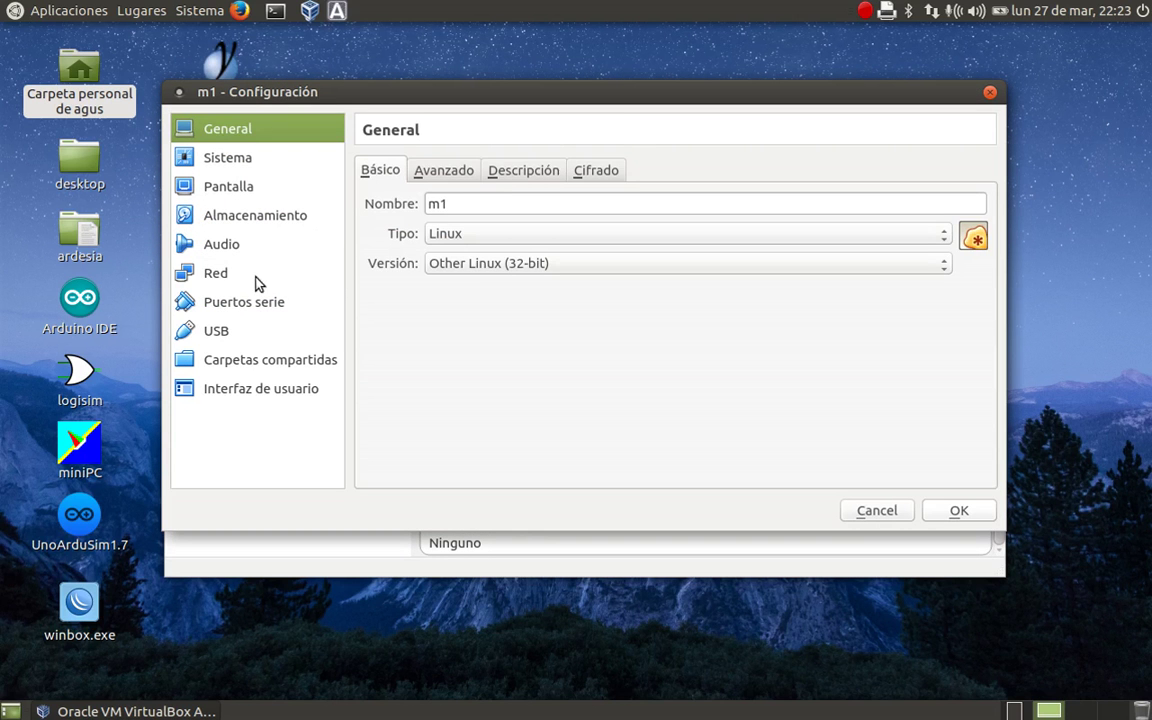
pyautogui.click(255, 276)
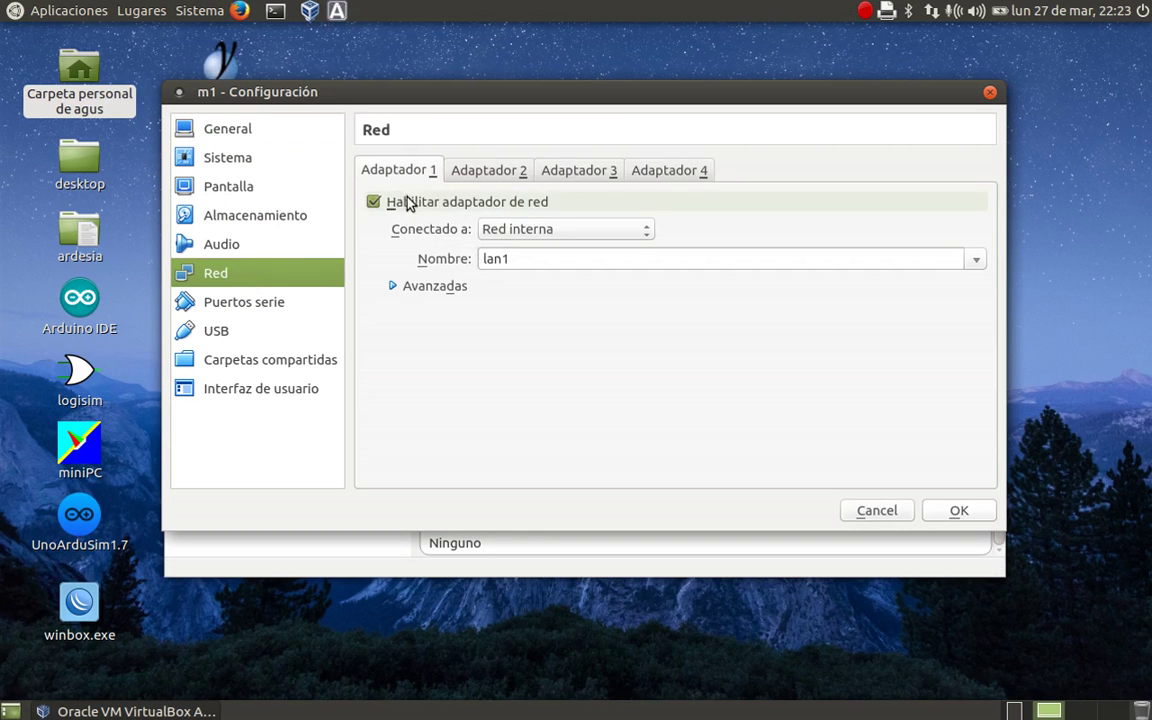
pyautogui.click(390, 289)
pyautogui.click(625, 371)
pyautogui.press('BackSpace')
pyautogui.press('BackSpace')
pyautogui.press('BackSpace')
pyautogui.press('BackSpace')
pyautogui.press('BackSpace')
pyautogui.press('BackSpace')
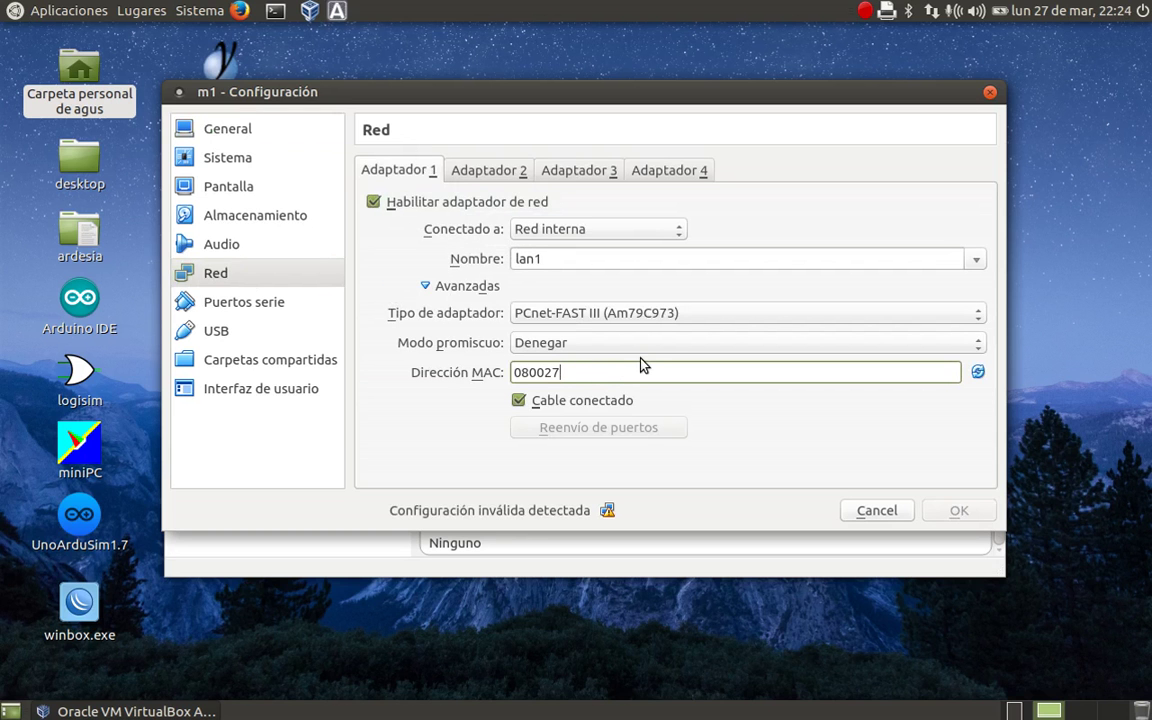
pyautogui.write('010101')
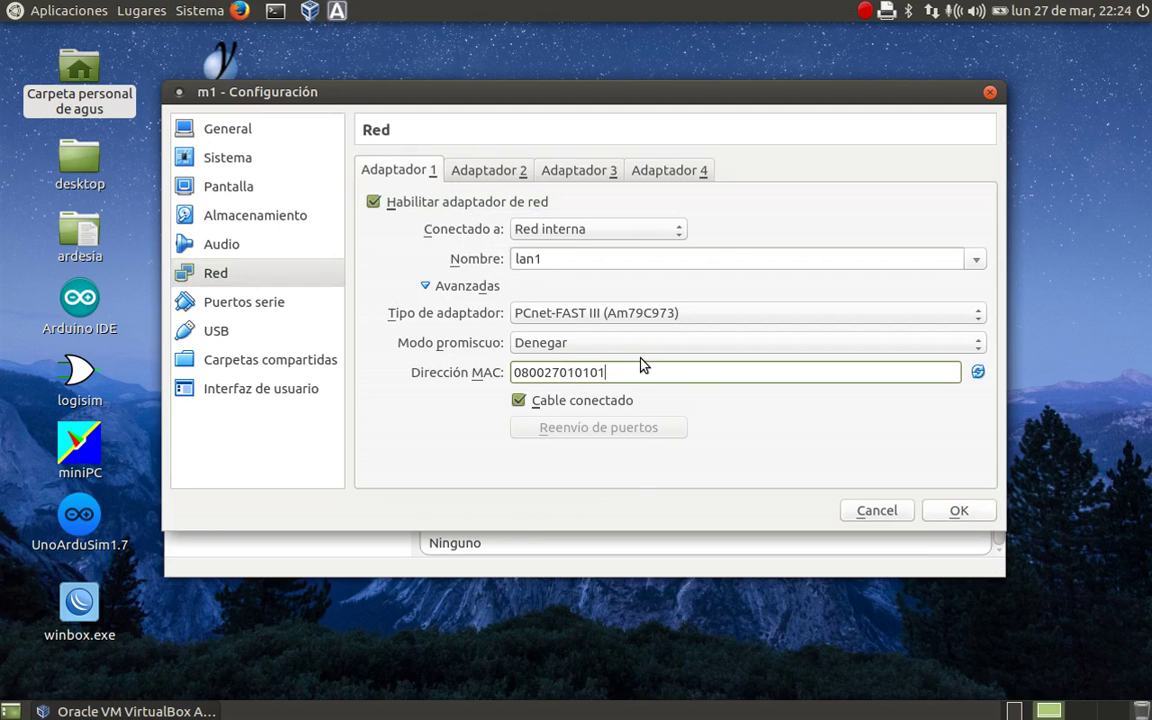
pyautogui.click(960, 511)
pyautogui.click(232, 292)
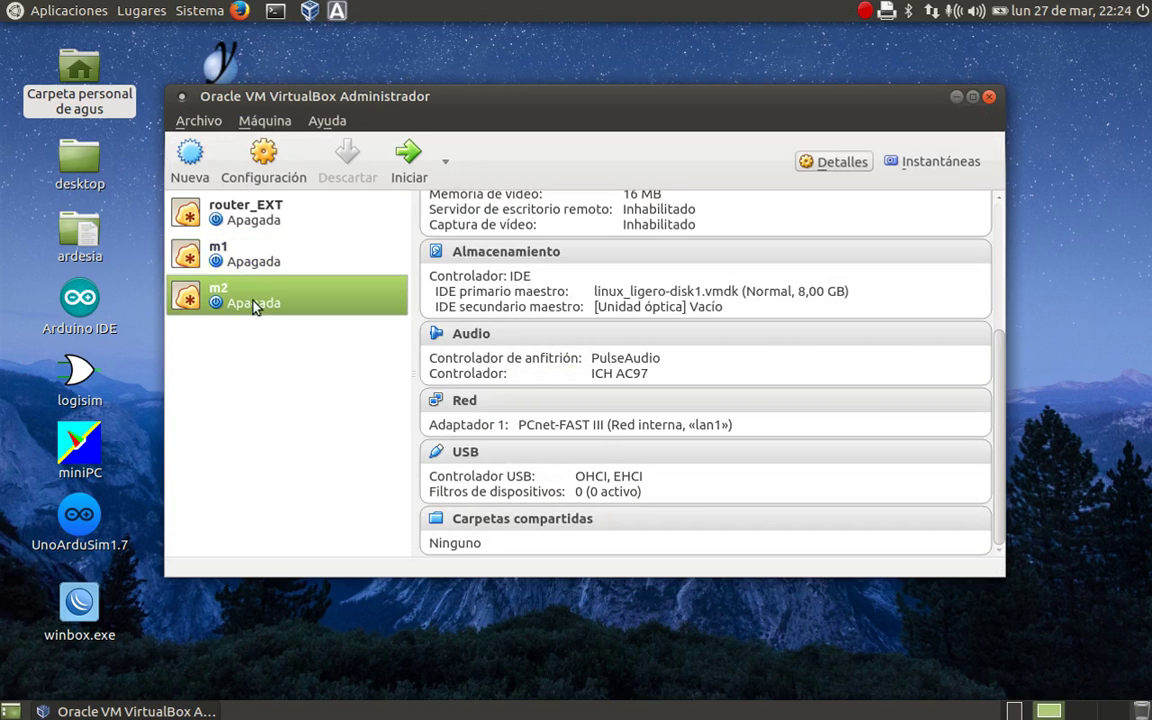
pyautogui.click(265, 177)
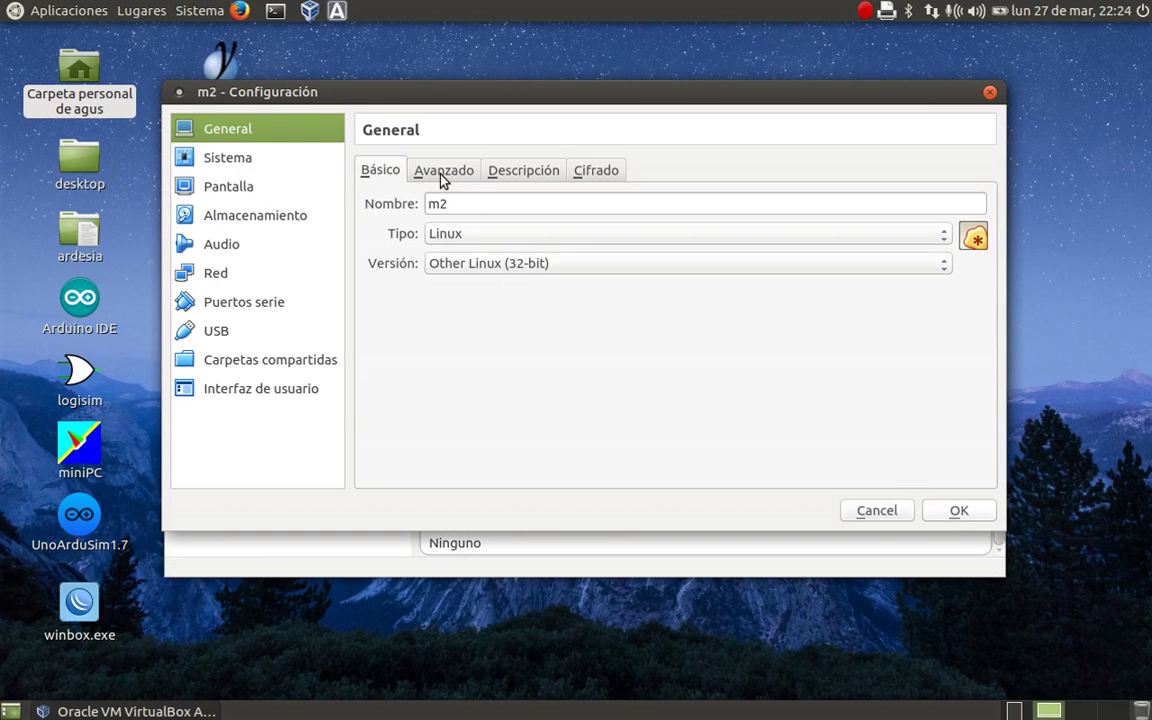
pyautogui.click(236, 278)
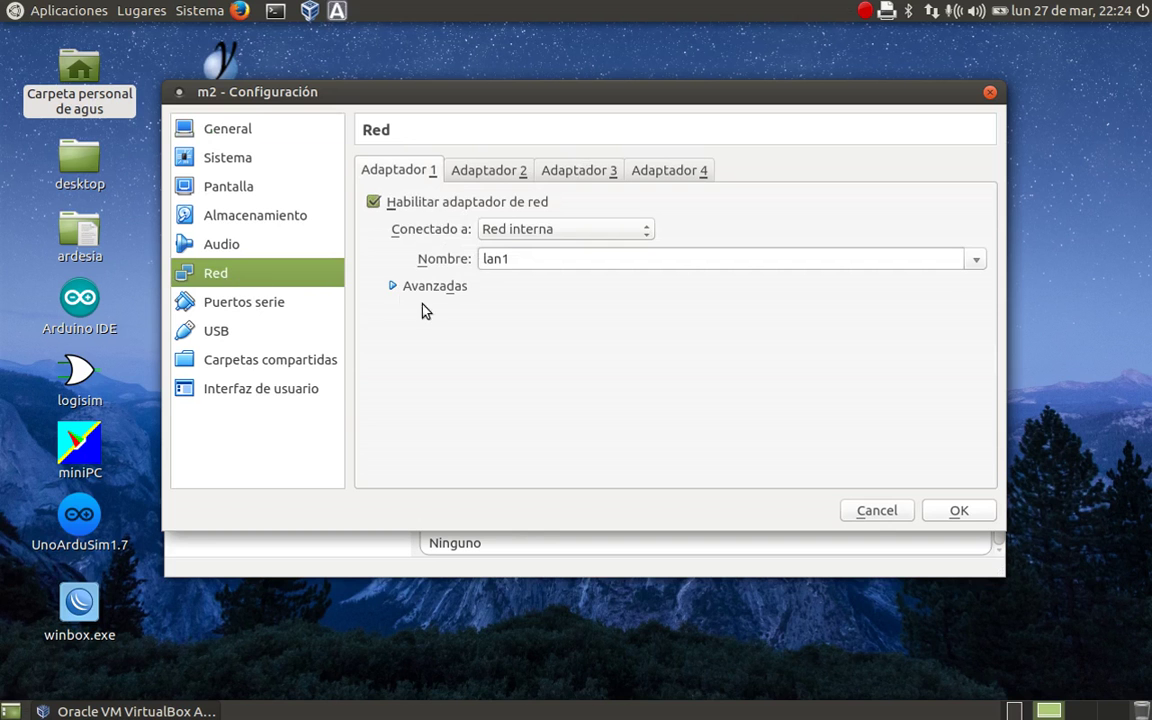
pyautogui.click(393, 287)
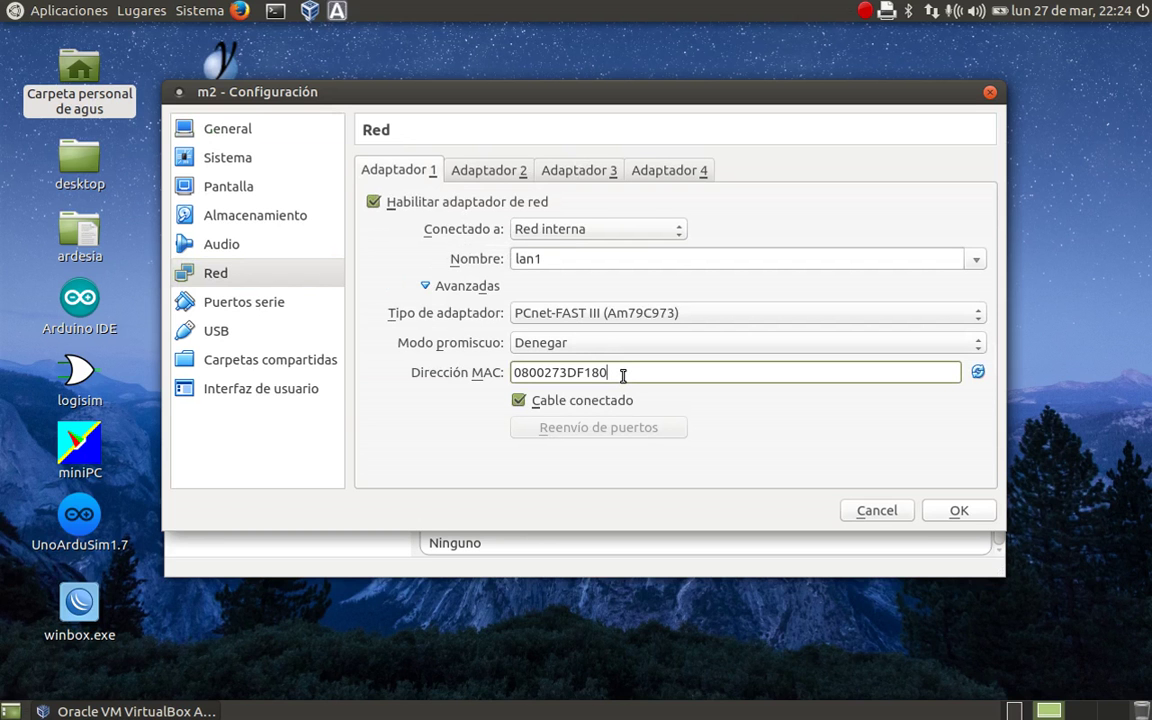
pyautogui.press('BackSpace')
pyautogui.press('BackSpace')
pyautogui.press('BackSpace')
pyautogui.press('BackSpace')
pyautogui.press('BackSpace')
pyautogui.press('BackSpace')
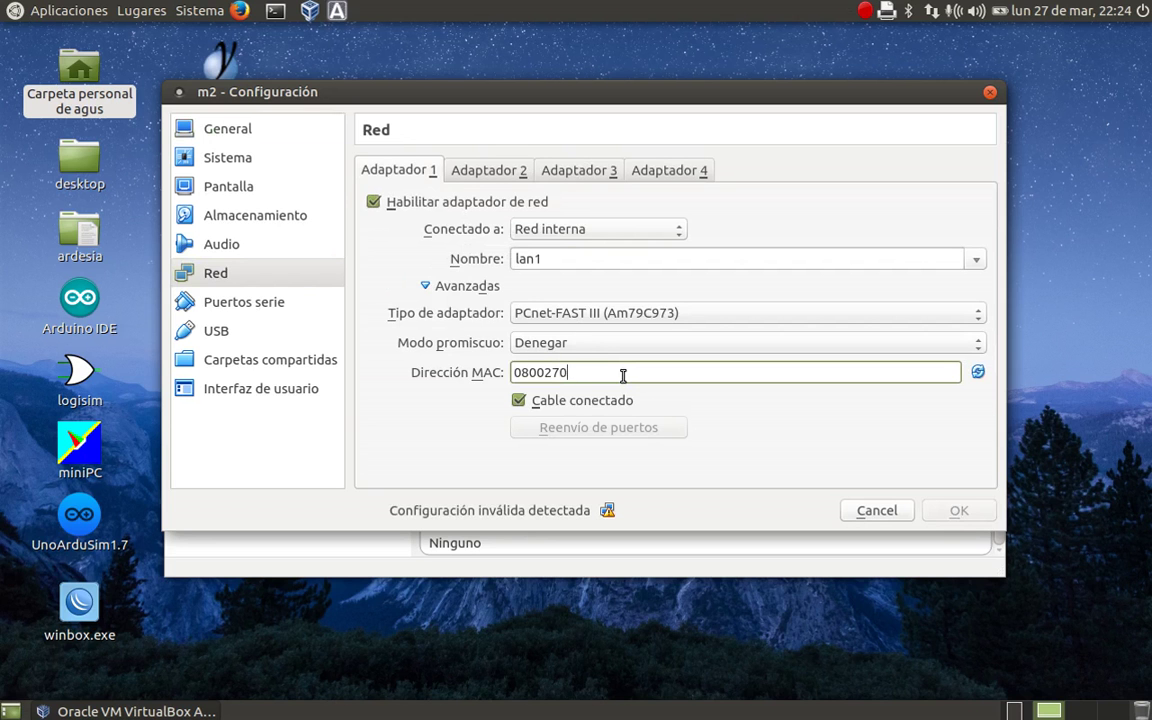
pyautogui.write('20201')
pyautogui.press('BackSpace')
pyautogui.write('2')
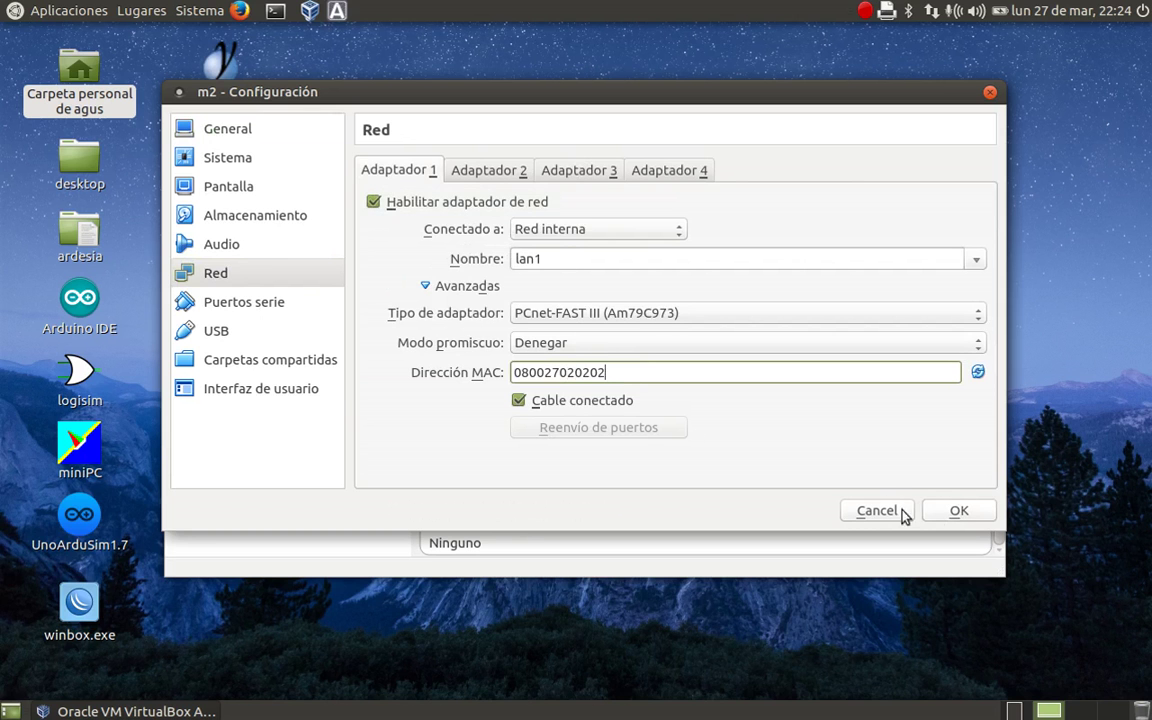
pyautogui.click(948, 513)
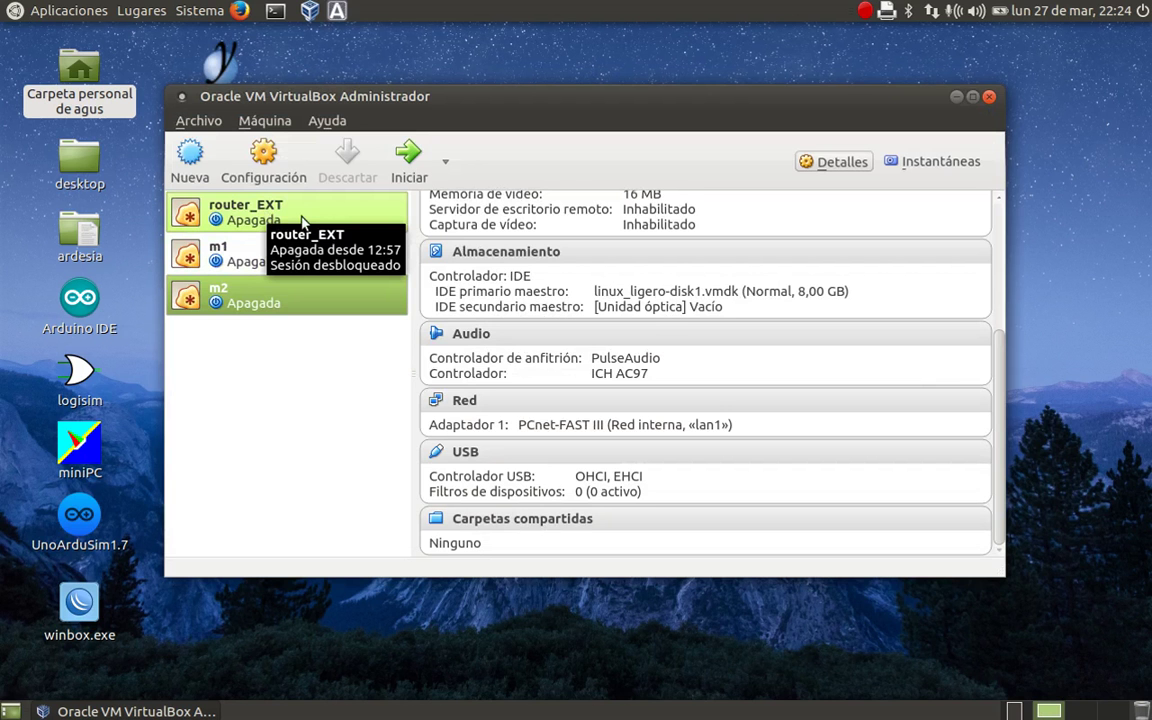
# Start the router_EXT virtual machine and log in to its console as admin with an empty password
pyautogui.moveTo(474, 98)
pyautogui.mouseDown()
pyautogui.moveTo(508, 105)
pyautogui.moveTo(481, 101)
pyautogui.mouseUp()
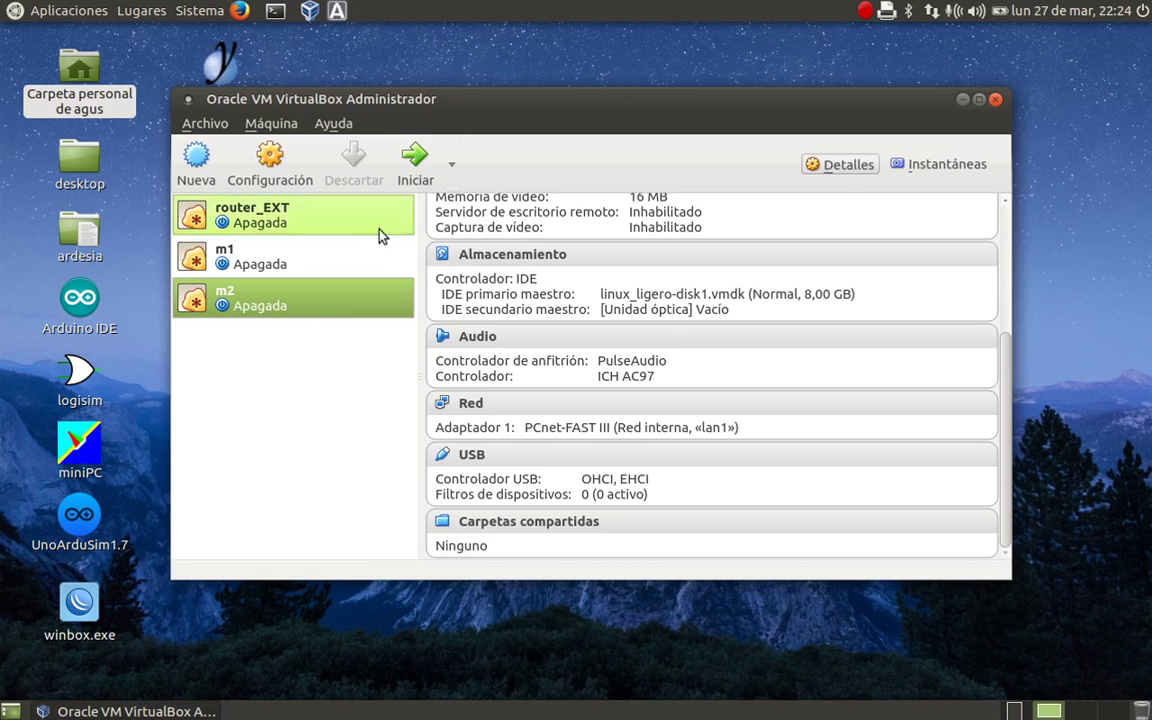
pyautogui.click(255, 214)
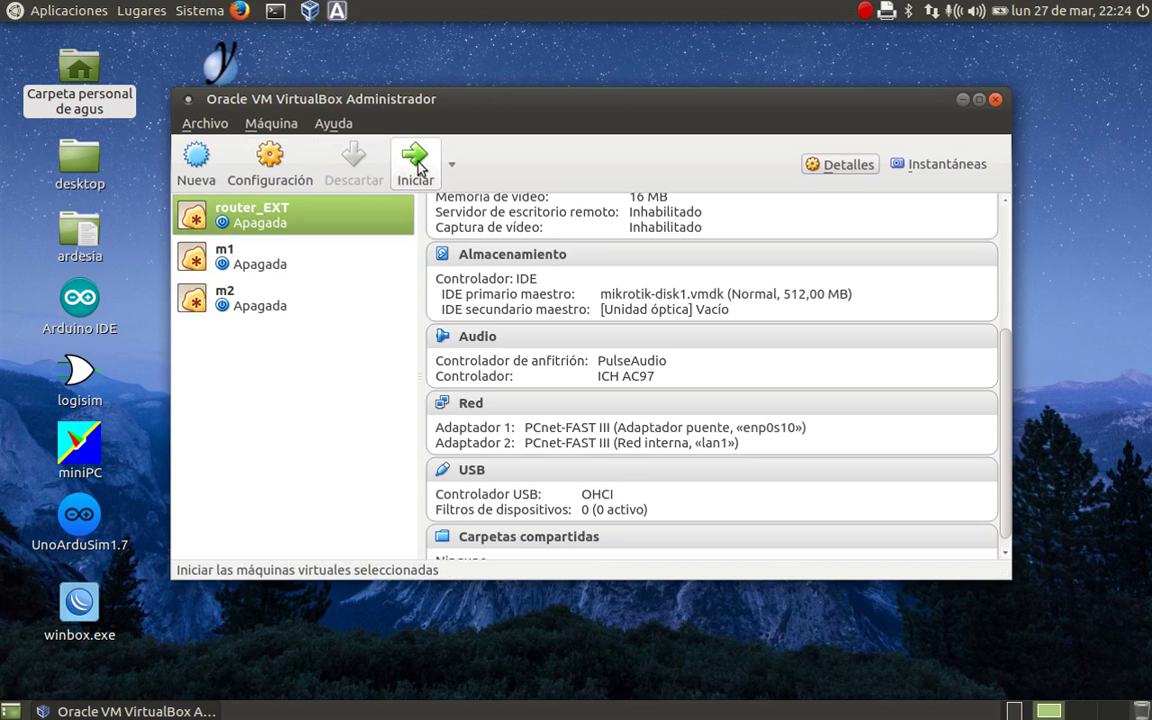
pyautogui.click(412, 165)
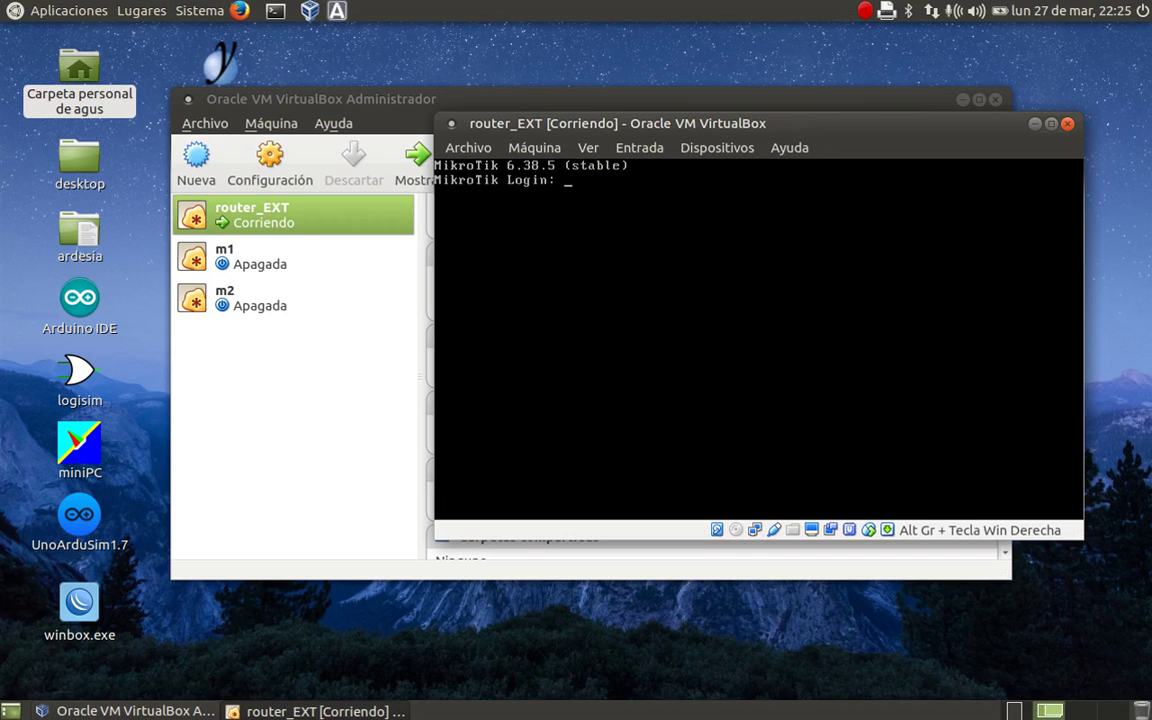
pyautogui.write('admin')
pyautogui.press('Return')
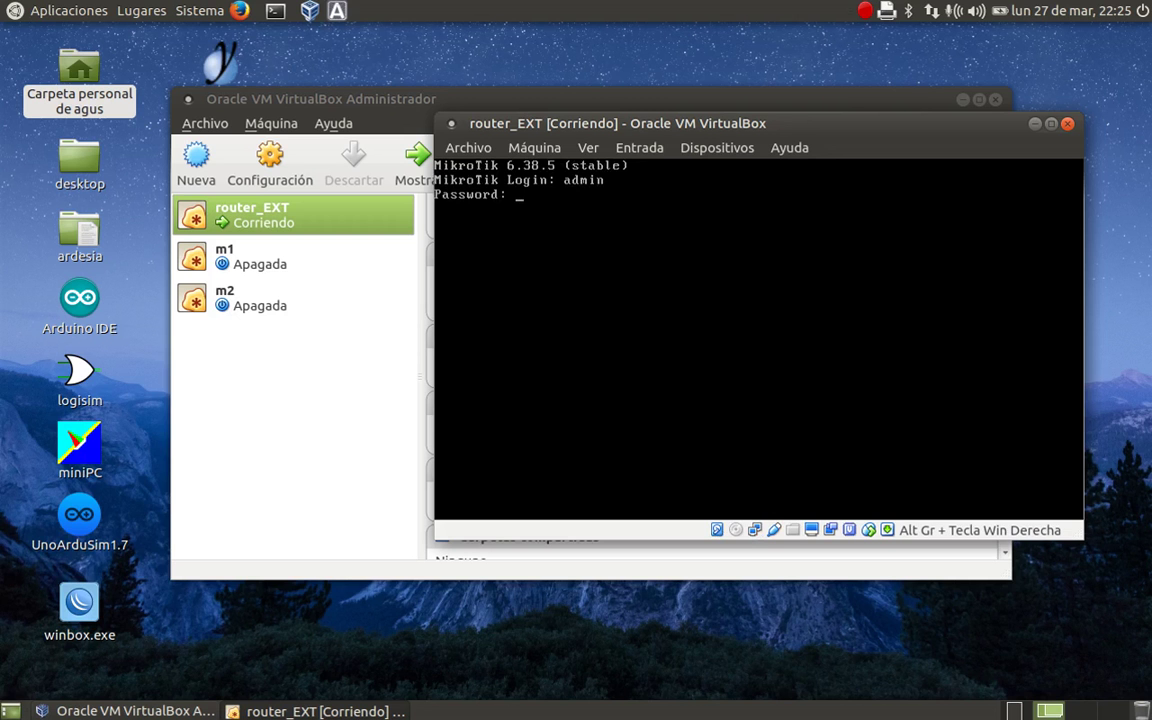
pyautogui.press('Return')
pyautogui.press('Return')
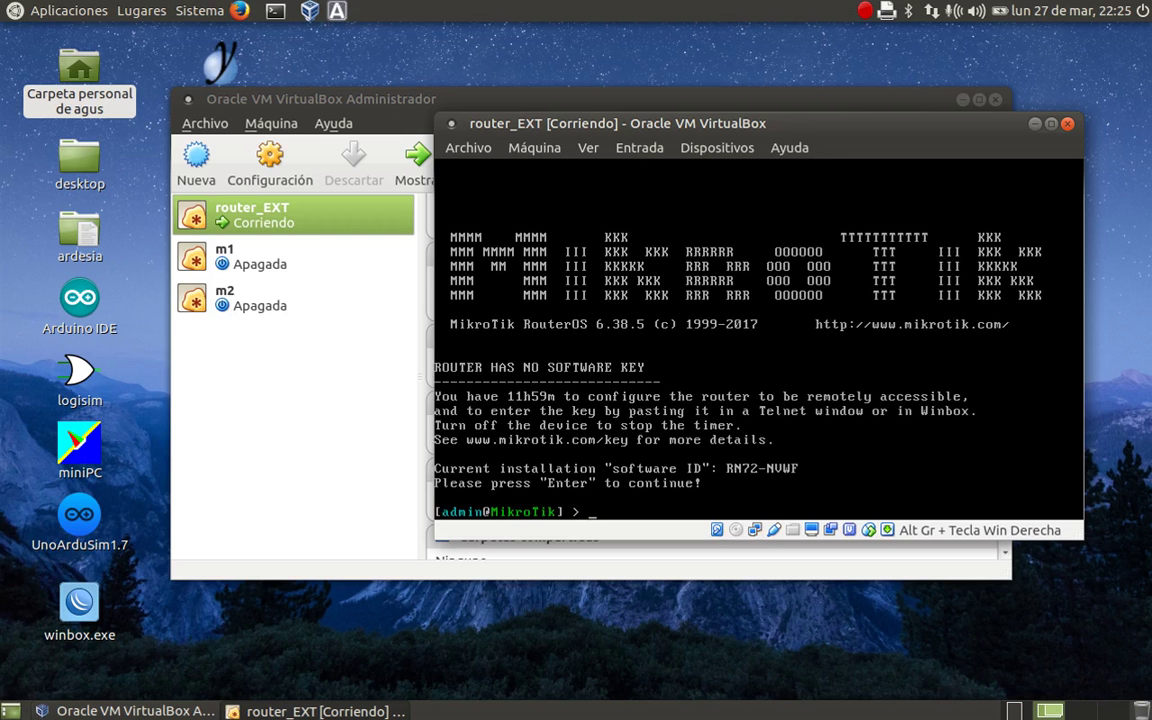
# Reset the router with system reset-configuration and no-defaults=yes, confirming the reset
pyautogui.write('system reset-configuration')
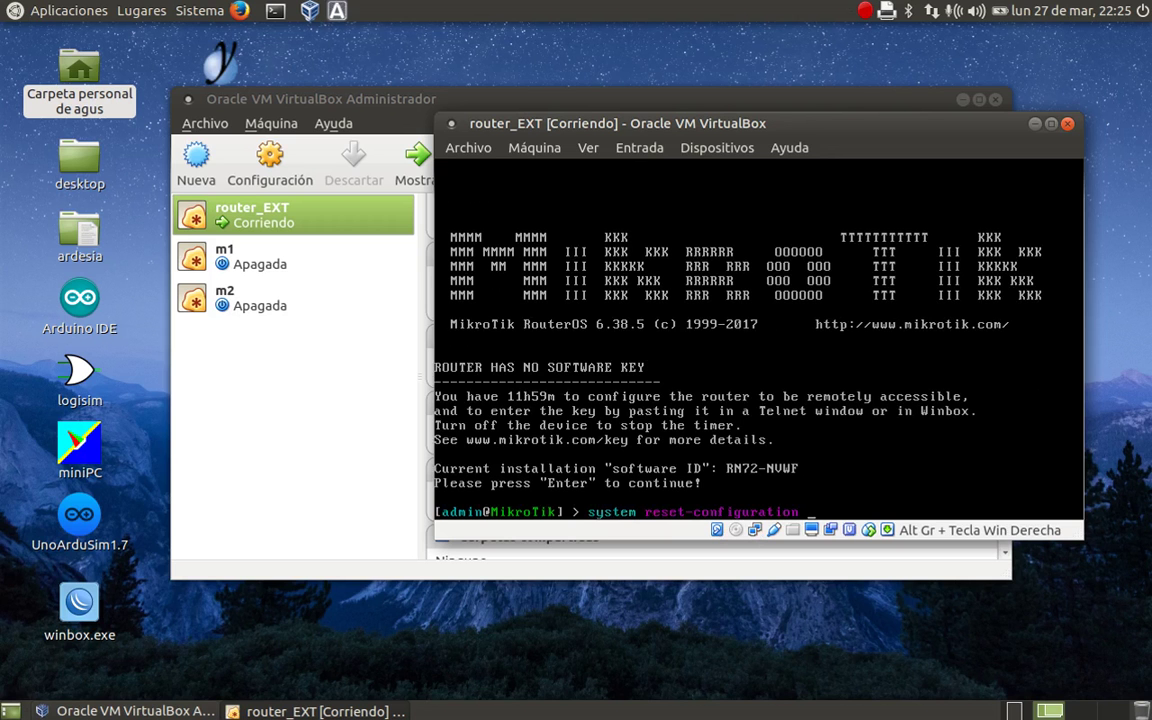
pyautogui.press('Tab')
pyautogui.press('Tab')
pyautogui.write('no')
pyautogui.press('Tab')
pyautogui.write('yes')
pyautogui.press('Return')
pyautogui.write('y')
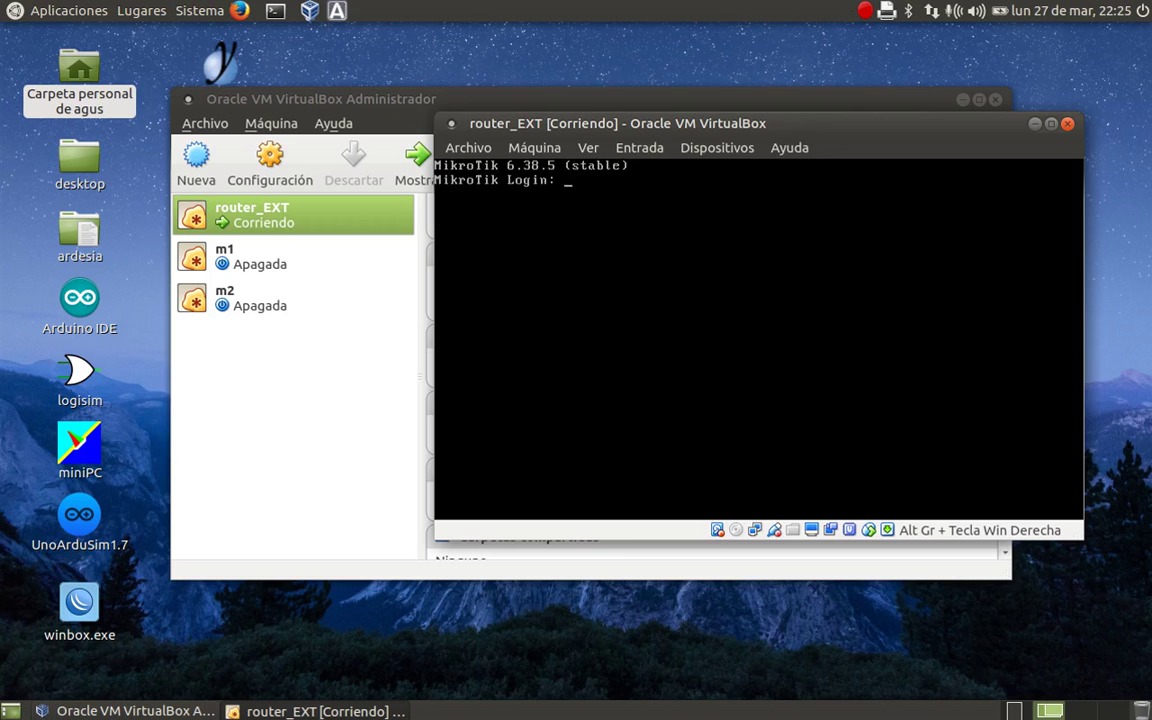
# Log back in to the restarted router as admin with an empty password and list the available console commands
pyautogui.write('admin')
pyautogui.press('Return')
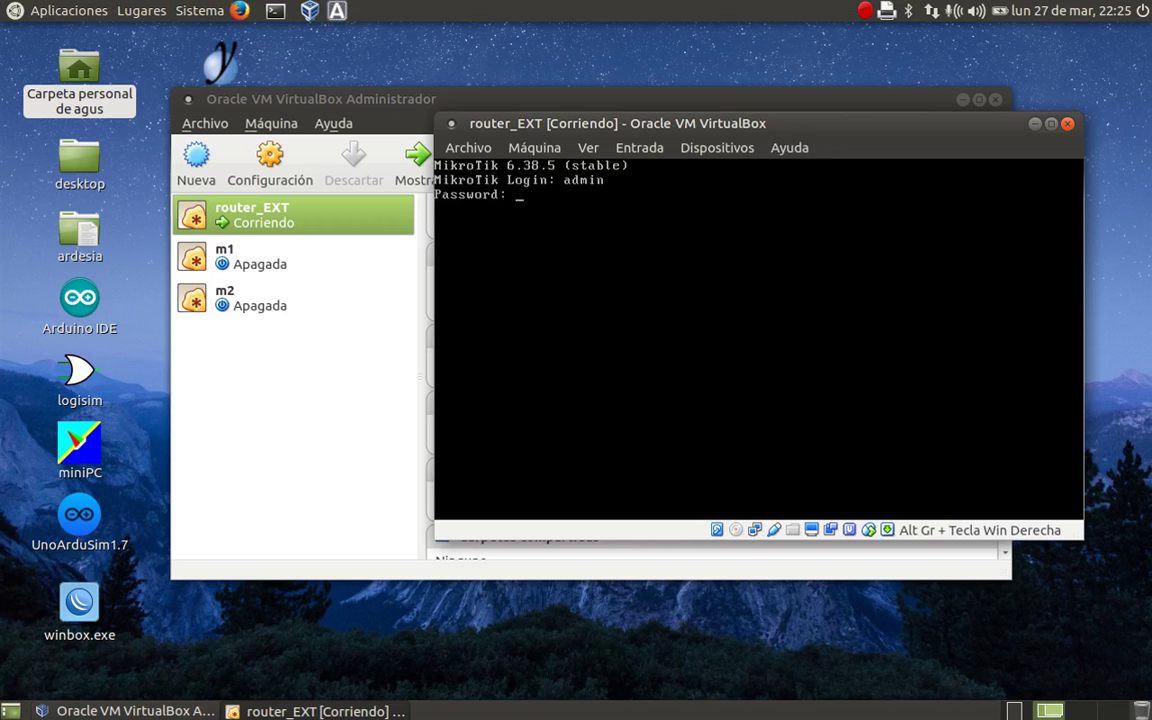
pyautogui.press('Return')
pyautogui.press('Return')
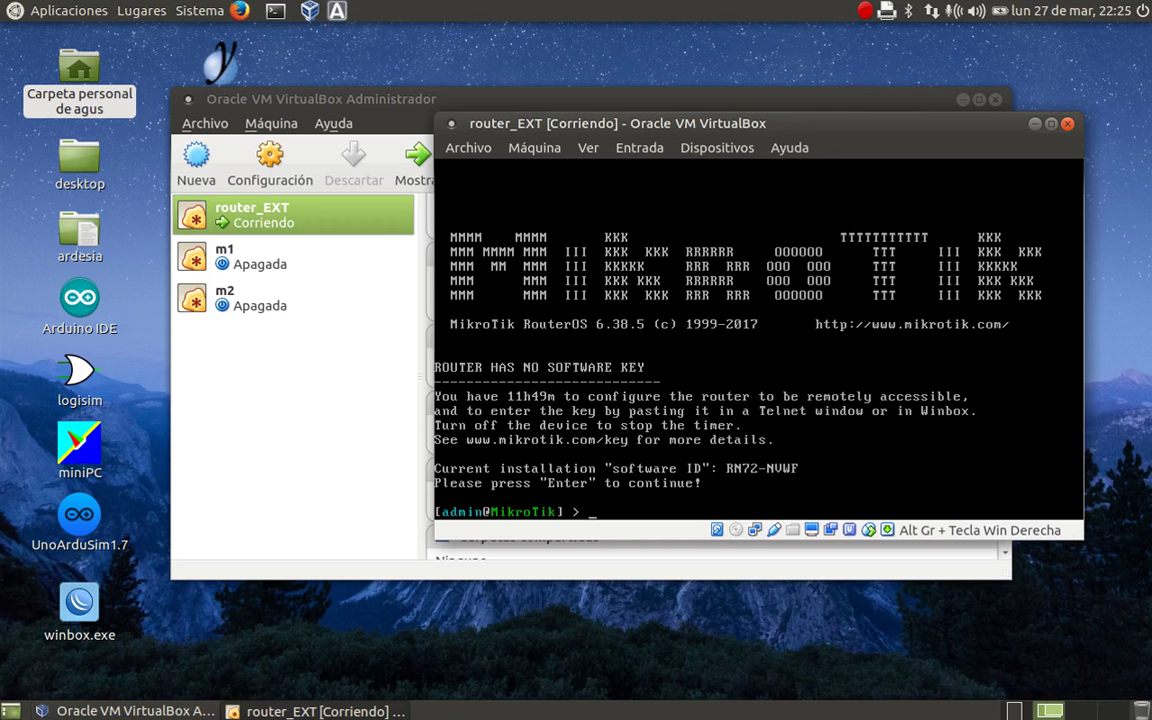
pyautogui.press('Tab')
pyautogui.press('Tab')
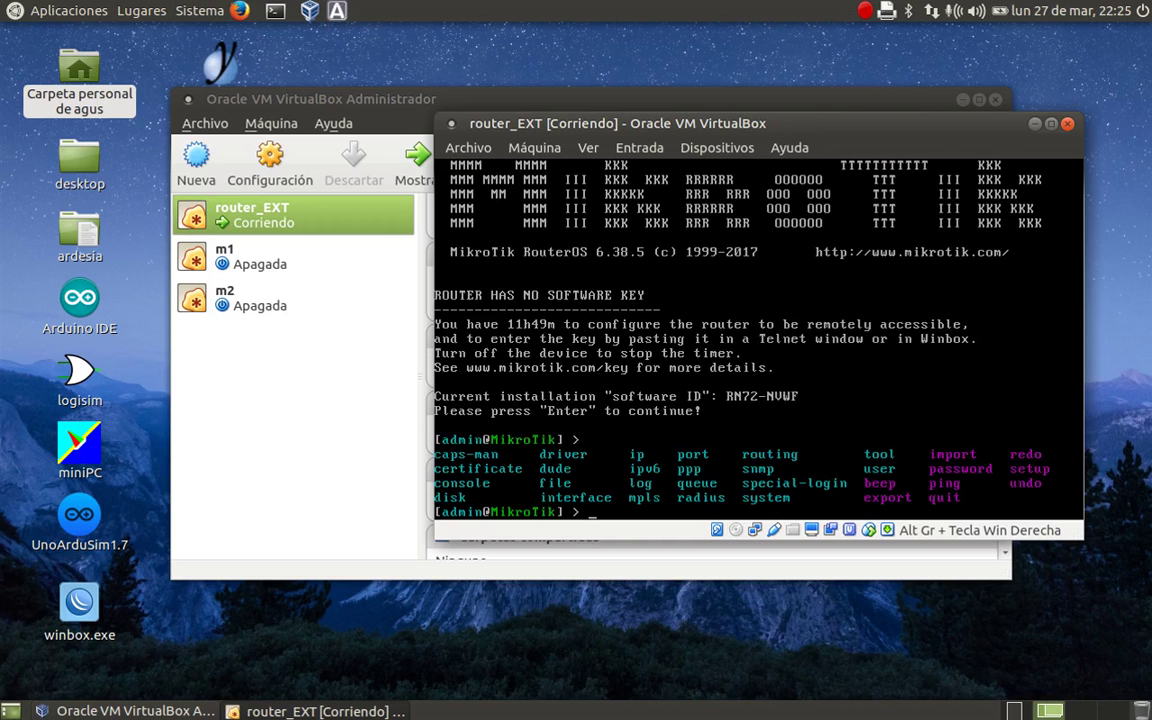